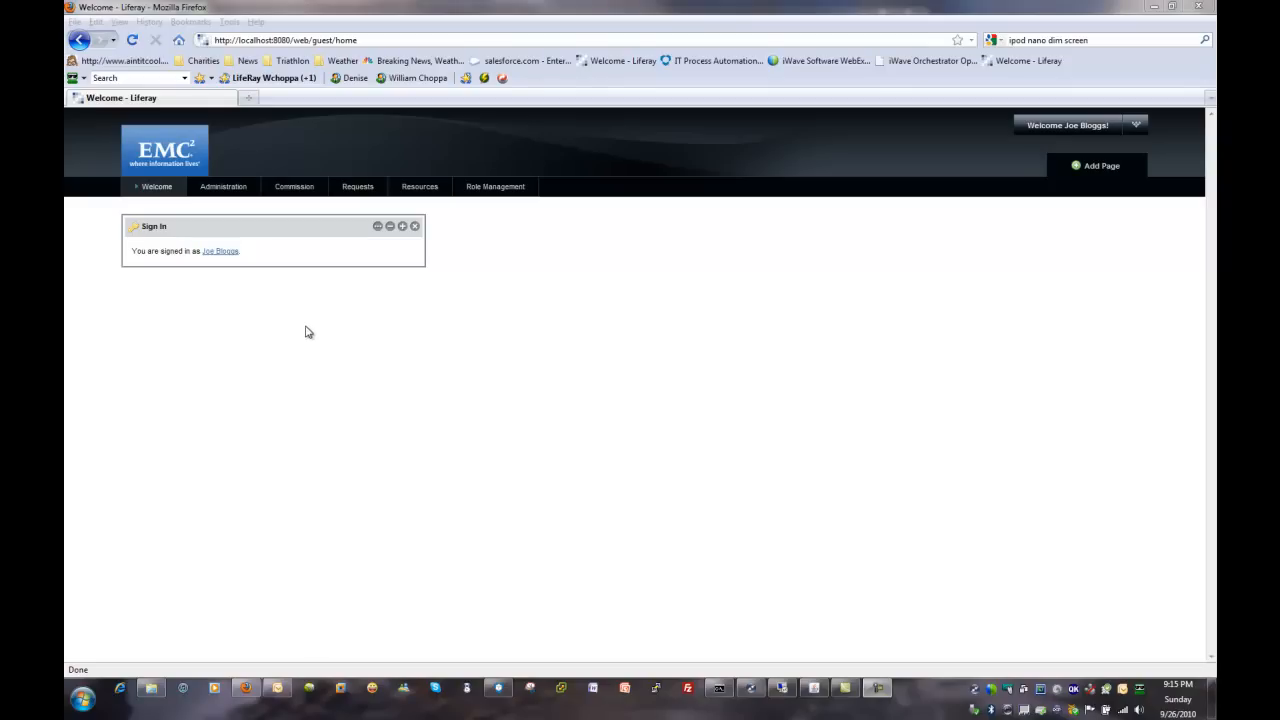
# Step: Open the UIMServiceOffering blueprint in Administration for editing and advance to its second page of properties
pyautogui.click(213, 190)
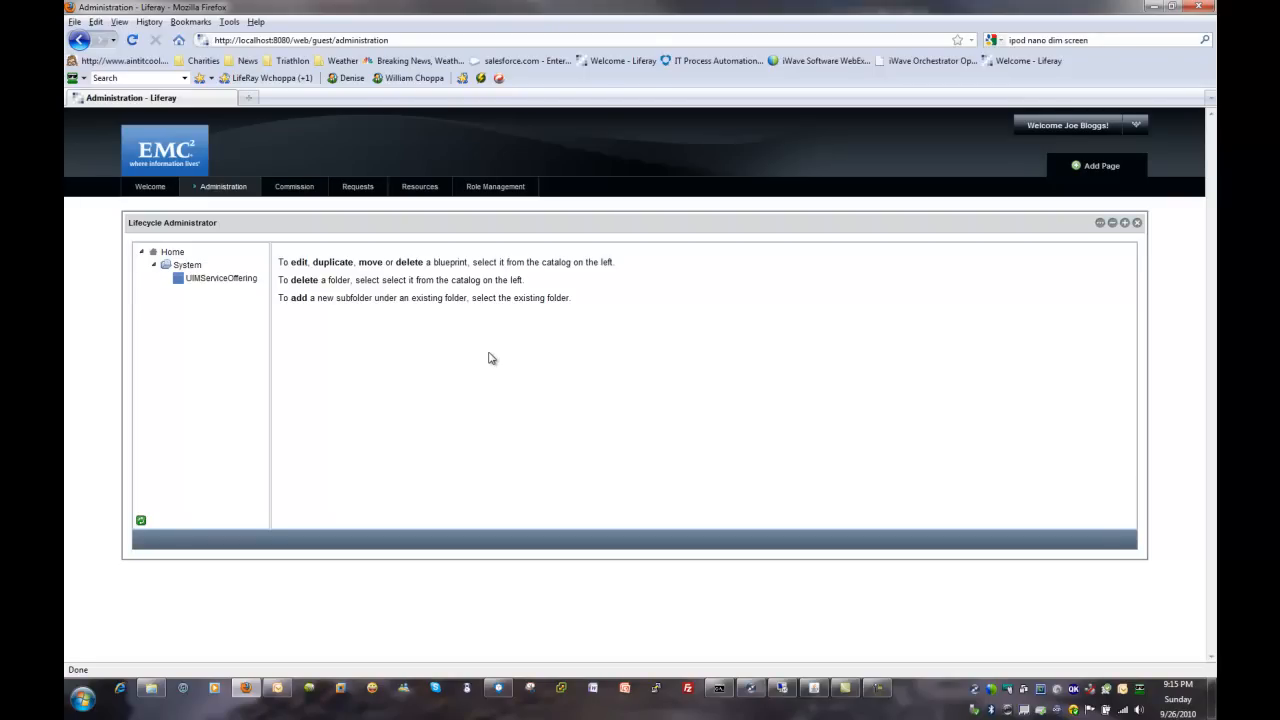
pyautogui.click(214, 280)
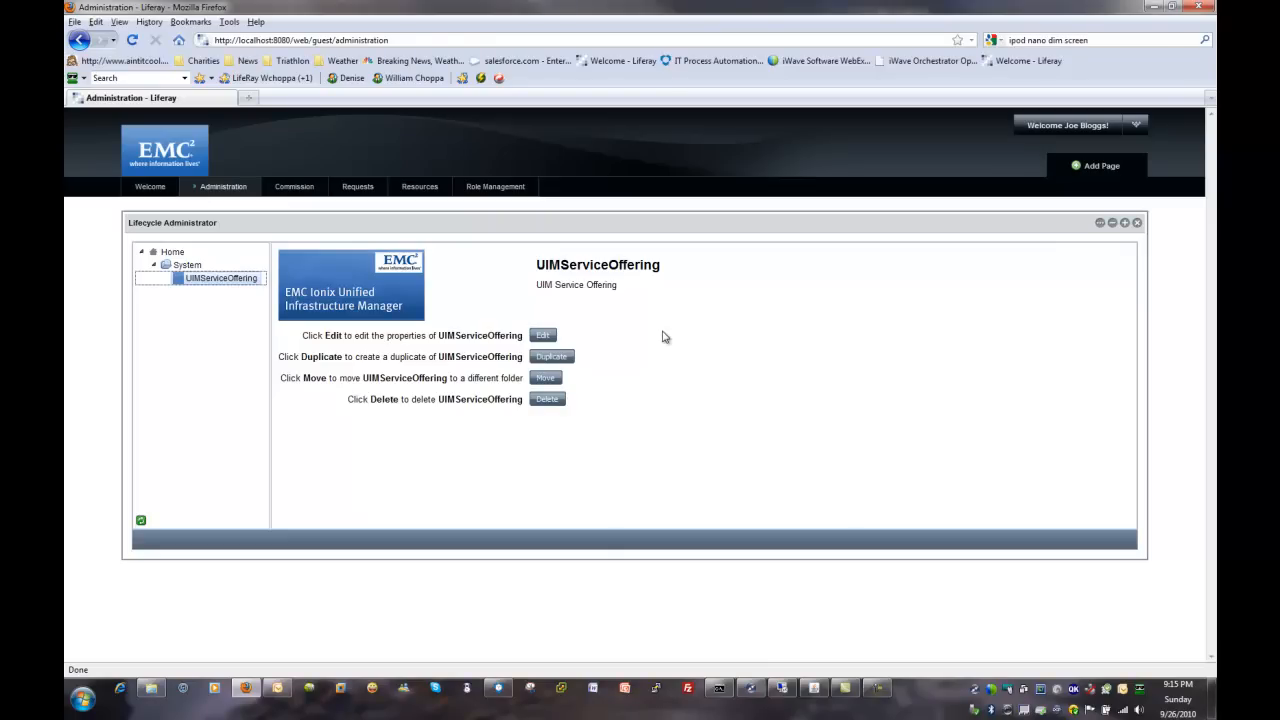
pyautogui.click(540, 336)
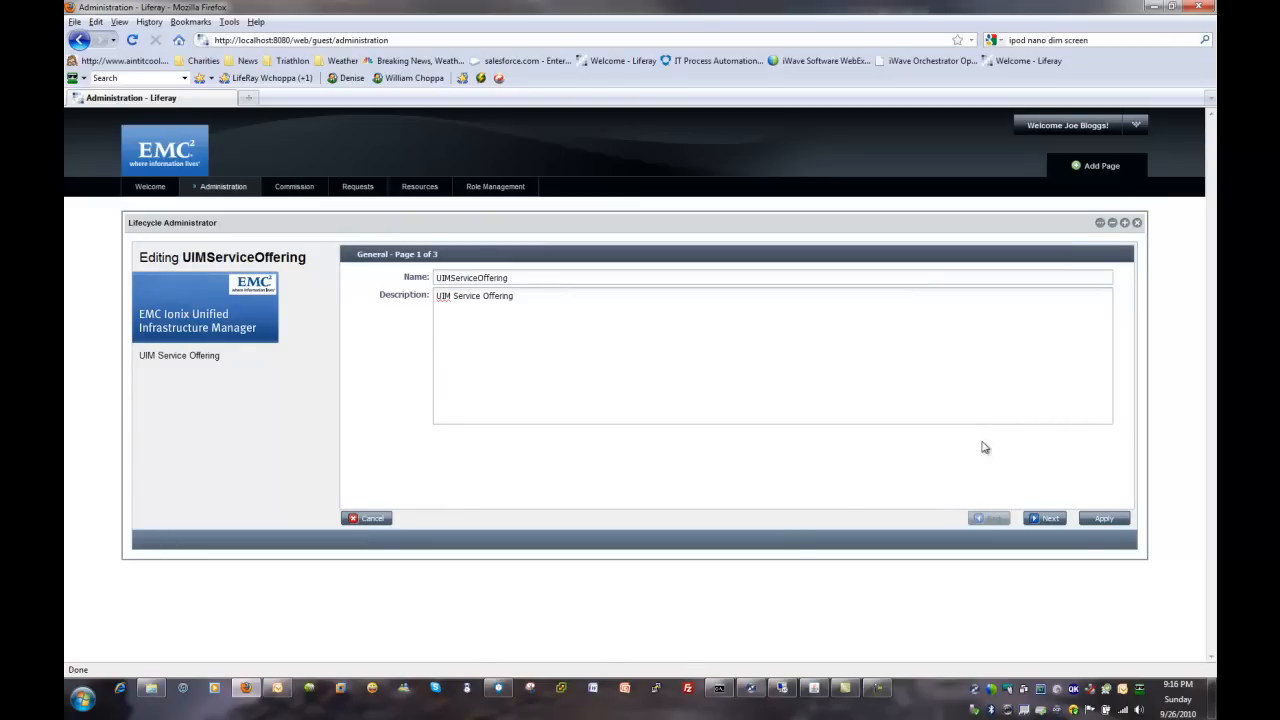
pyautogui.click(1045, 518)
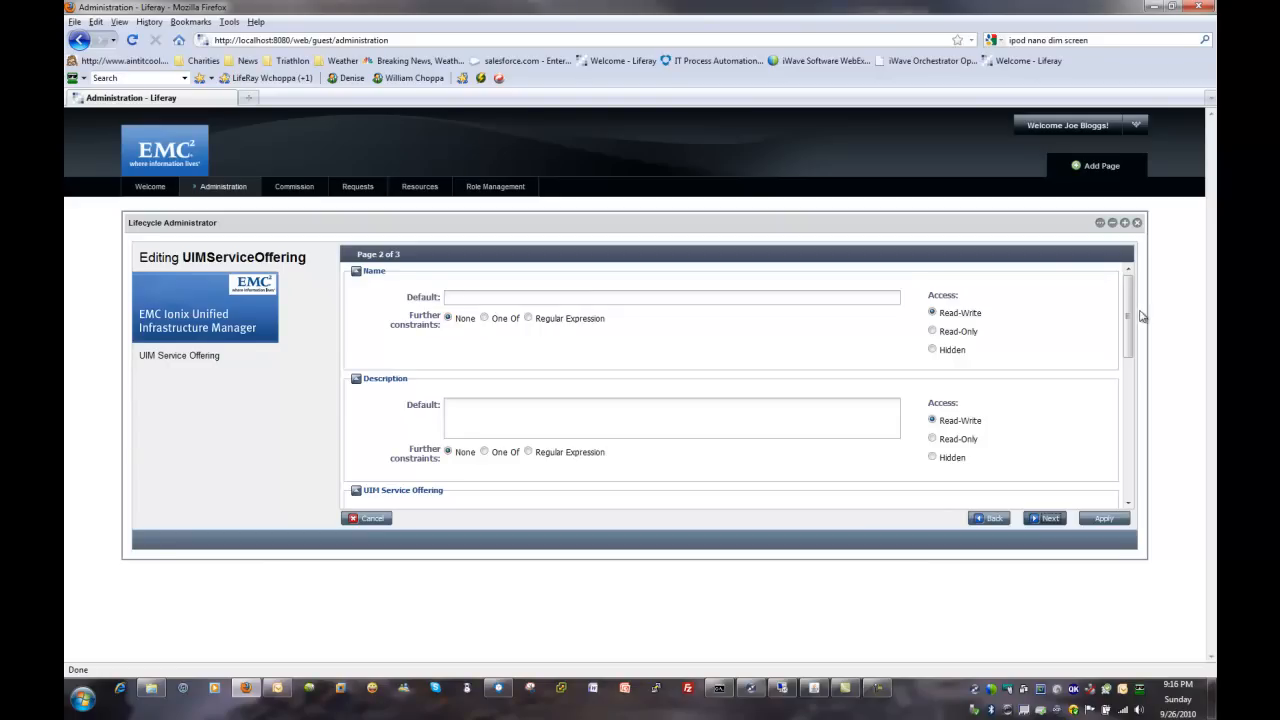
# Step: Examine the blueprint's default and access settings for UIM Service Offering and Target VBlock, and continue to the third page
pyautogui.moveTo(1127, 316); pyautogui.dragTo(1127, 380)
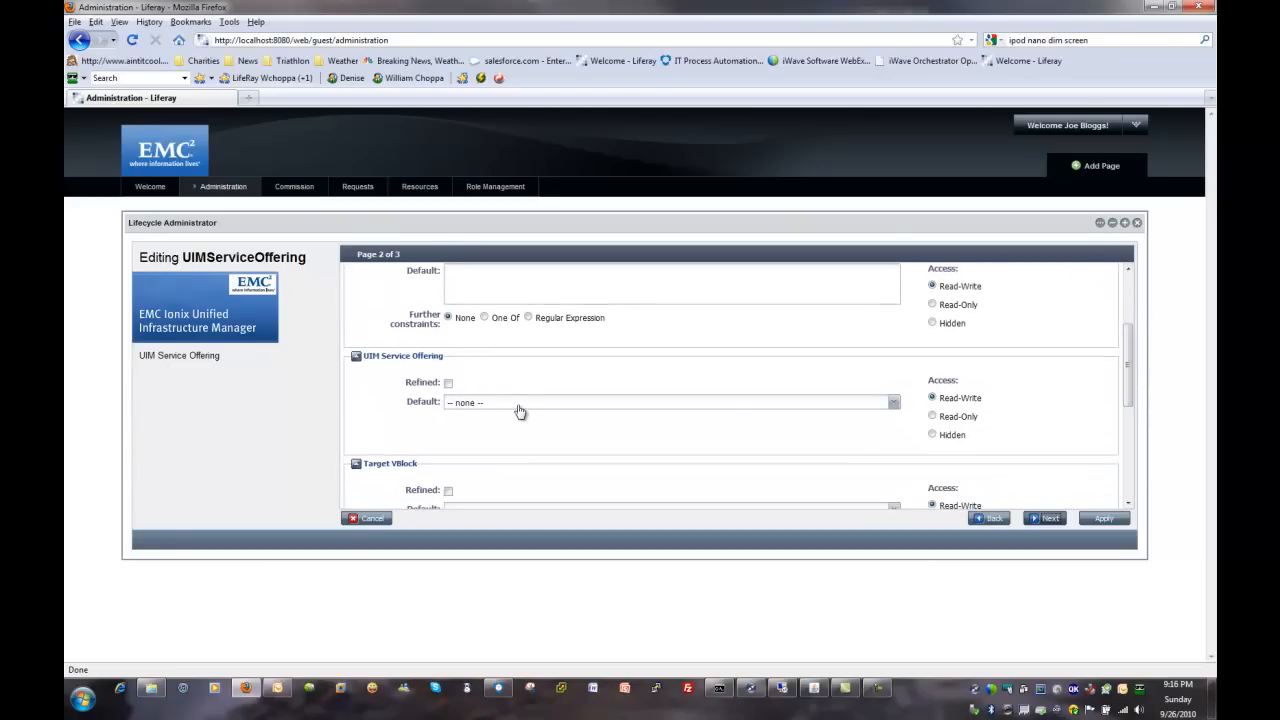
pyautogui.moveTo(1128, 345); pyautogui.dragTo(1133, 393)
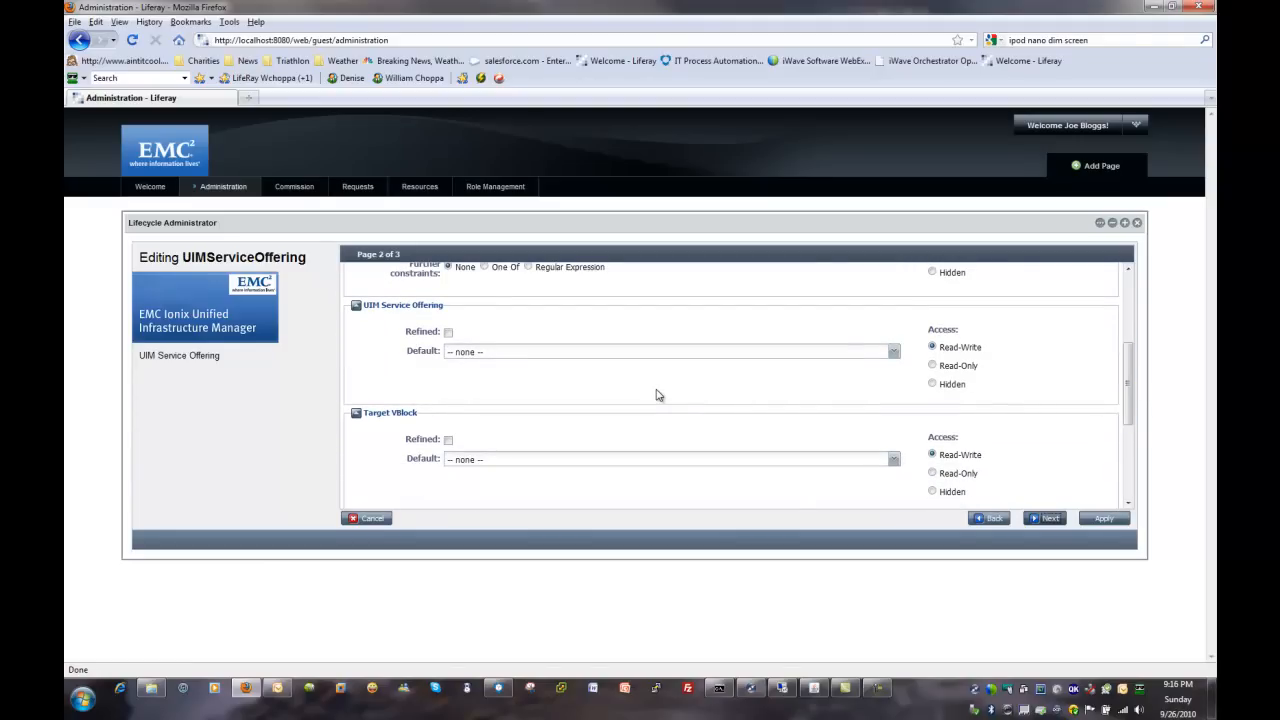
pyautogui.click(623, 353)
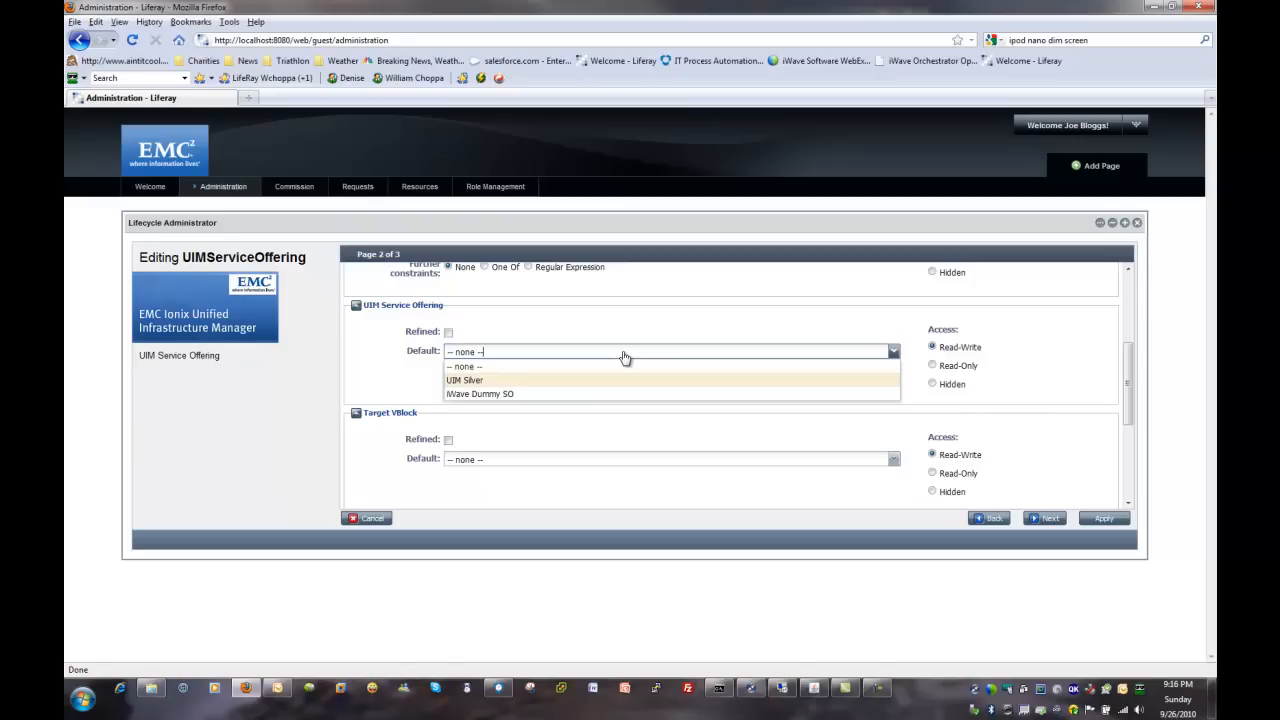
pyautogui.click(566, 461)
pyautogui.click(569, 440)
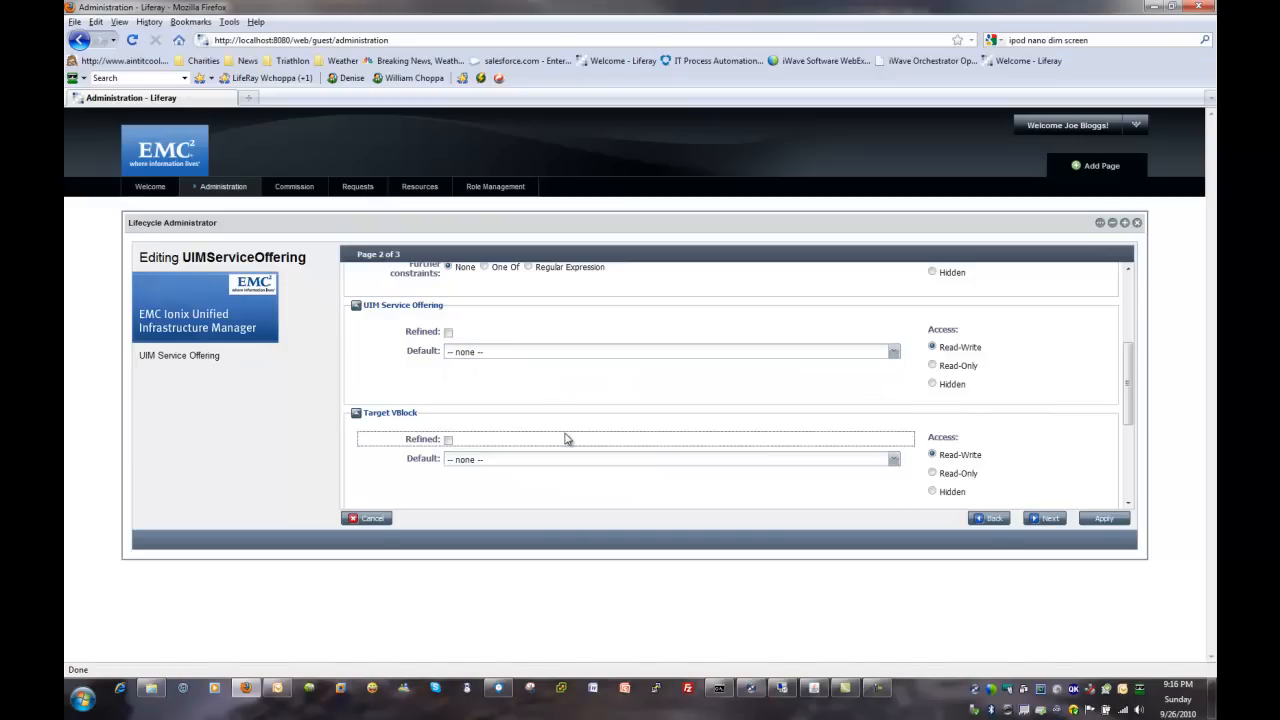
pyautogui.click(1128, 292)
pyautogui.click(1043, 520)
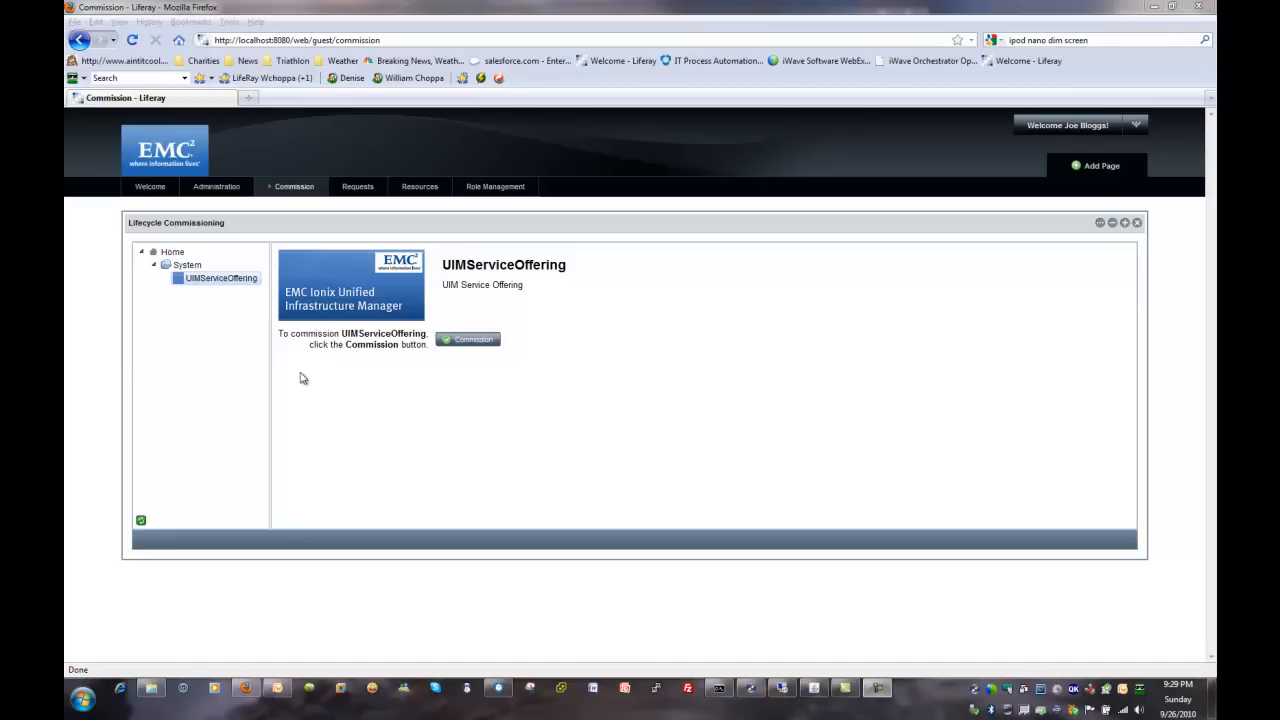
# Step: Start commissioning UIMServiceOffering and name the new service instance EMCDemo1
pyautogui.click(462, 342)
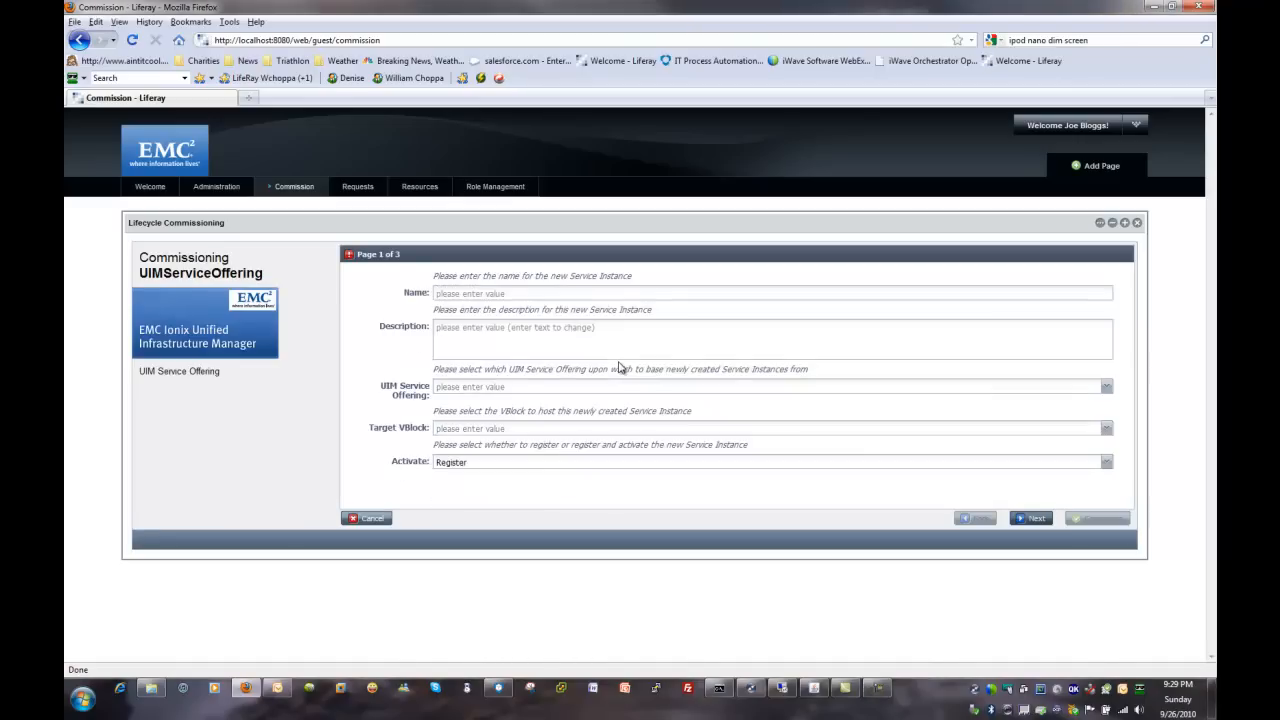
pyautogui.click(450, 292)
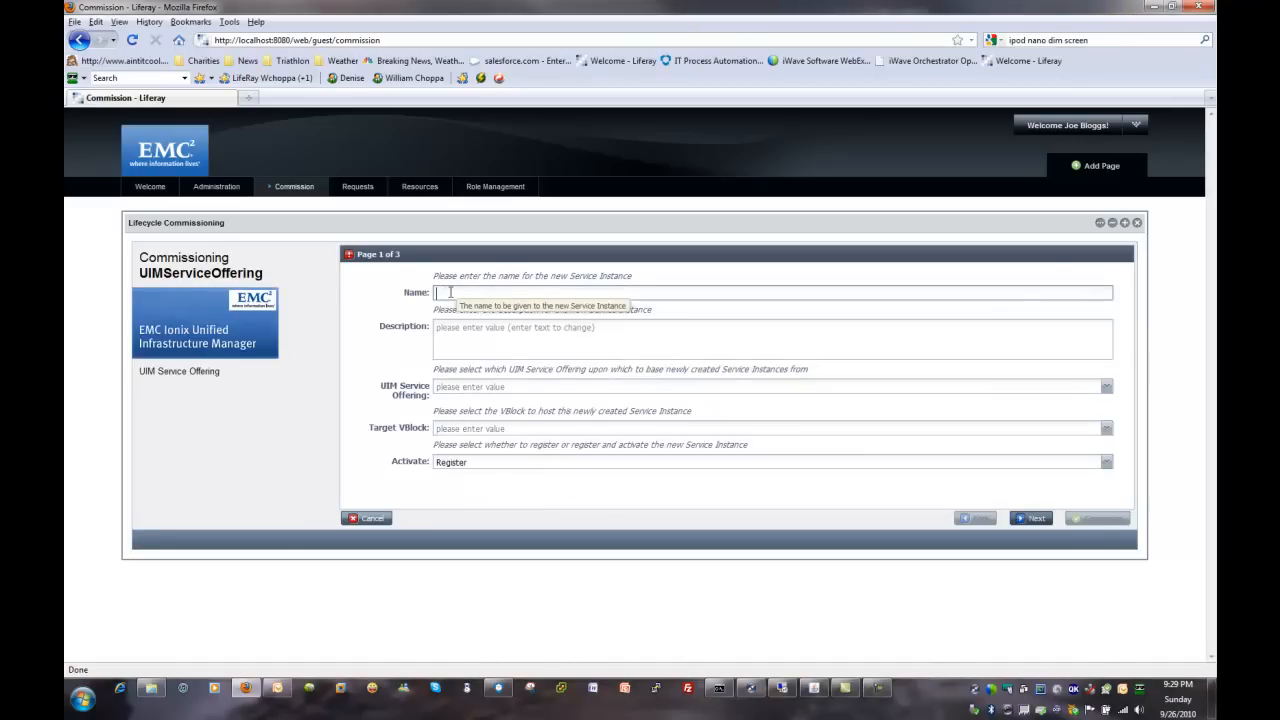
pyautogui.write('EMCDemo1')
# Step: Enter the description "Demonstration of integration between EMC's UIM and Ionix SM." for the new service instance
pyautogui.click(483, 338)
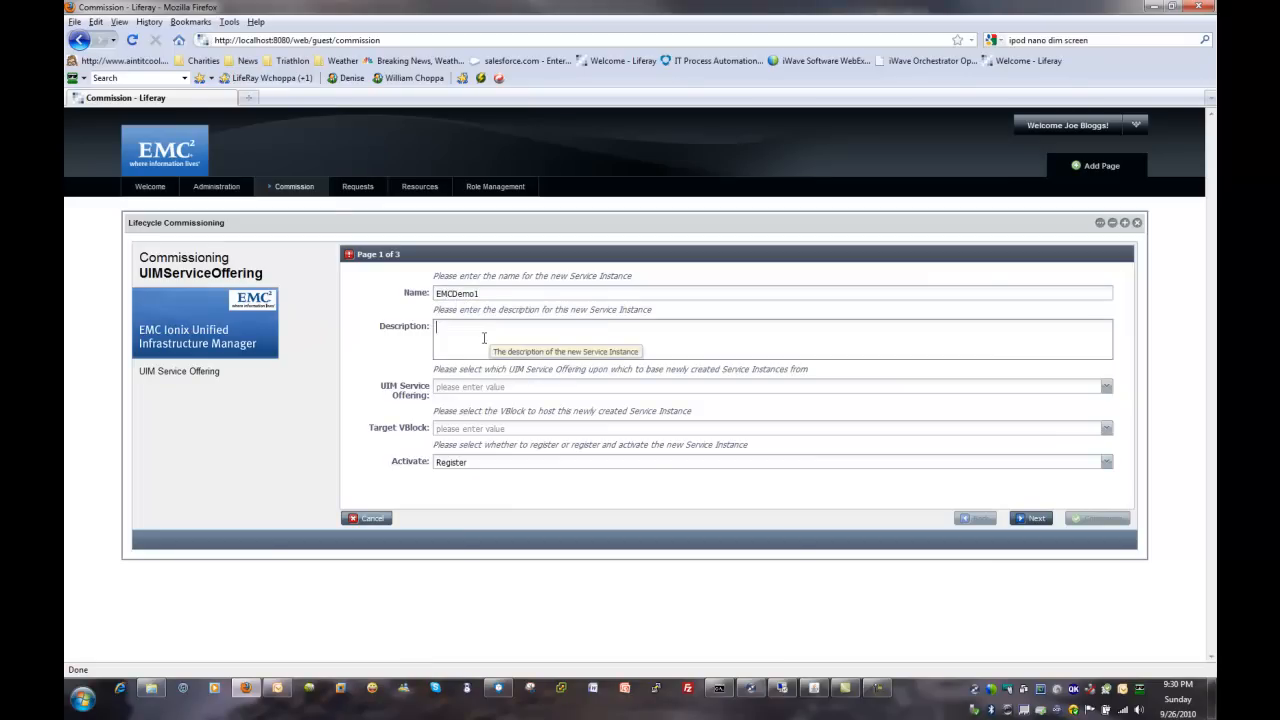
pyautogui.write('Demonstration of integrat')
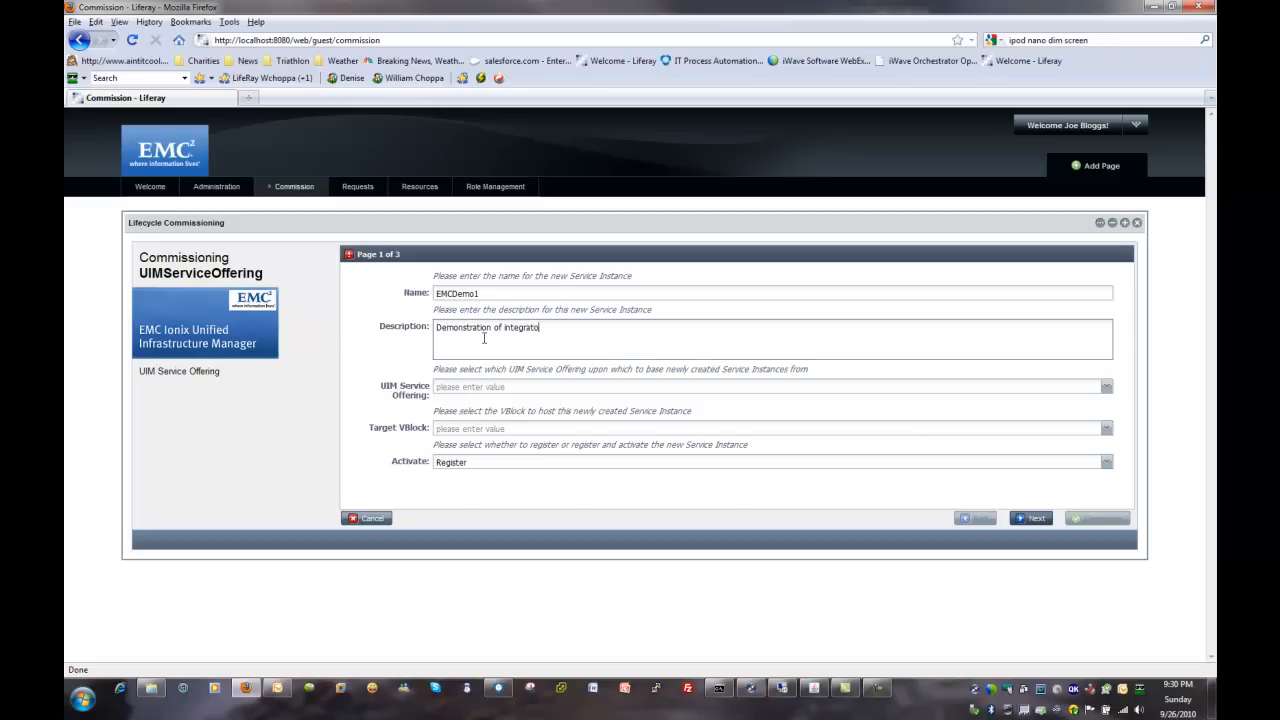
pyautogui.write("ion between EMC's UIM adn Ionix SM.")
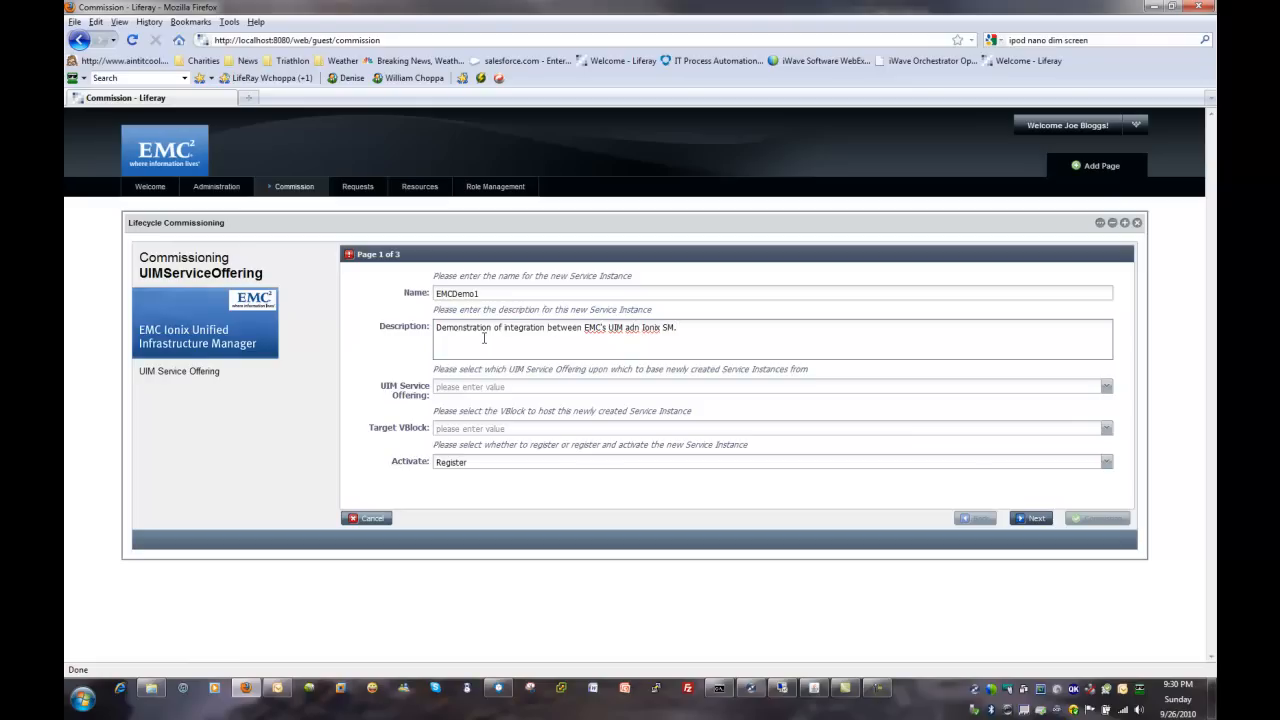
pyautogui.click(636, 328)
pyautogui.press('BackSpace')
pyautogui.write('d')
pyautogui.click(689, 332)
# Step: Set the UIM service offering to iWave Dummy SO, the target VBlock to Acadia1 and activation to Register, and continue to folder selection
pyautogui.click(653, 390)
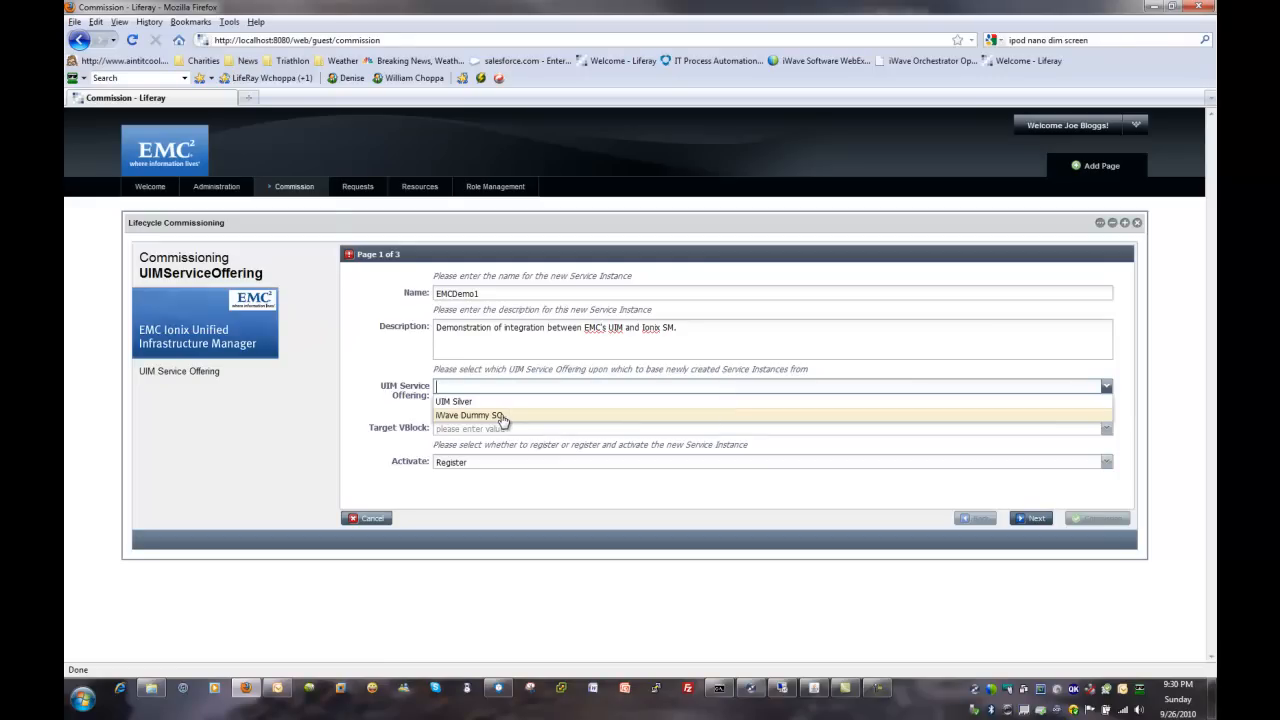
pyautogui.click(502, 416)
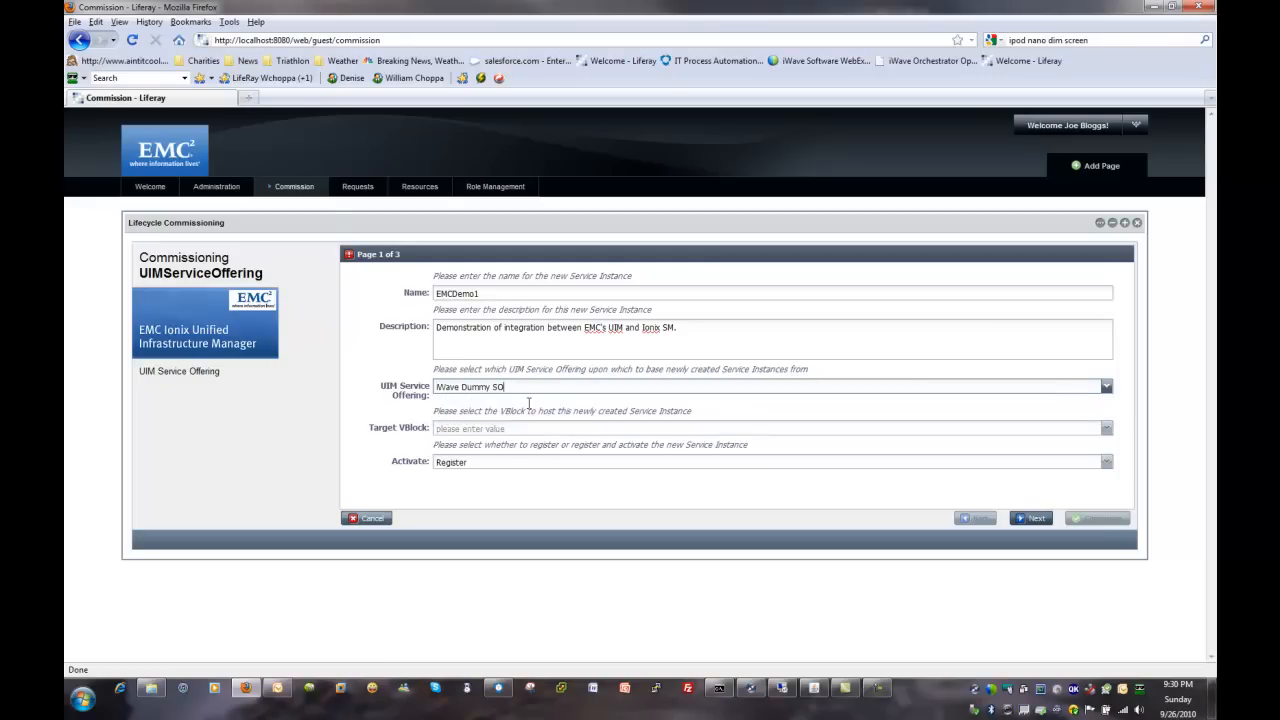
pyautogui.click(510, 430)
pyautogui.click(496, 444)
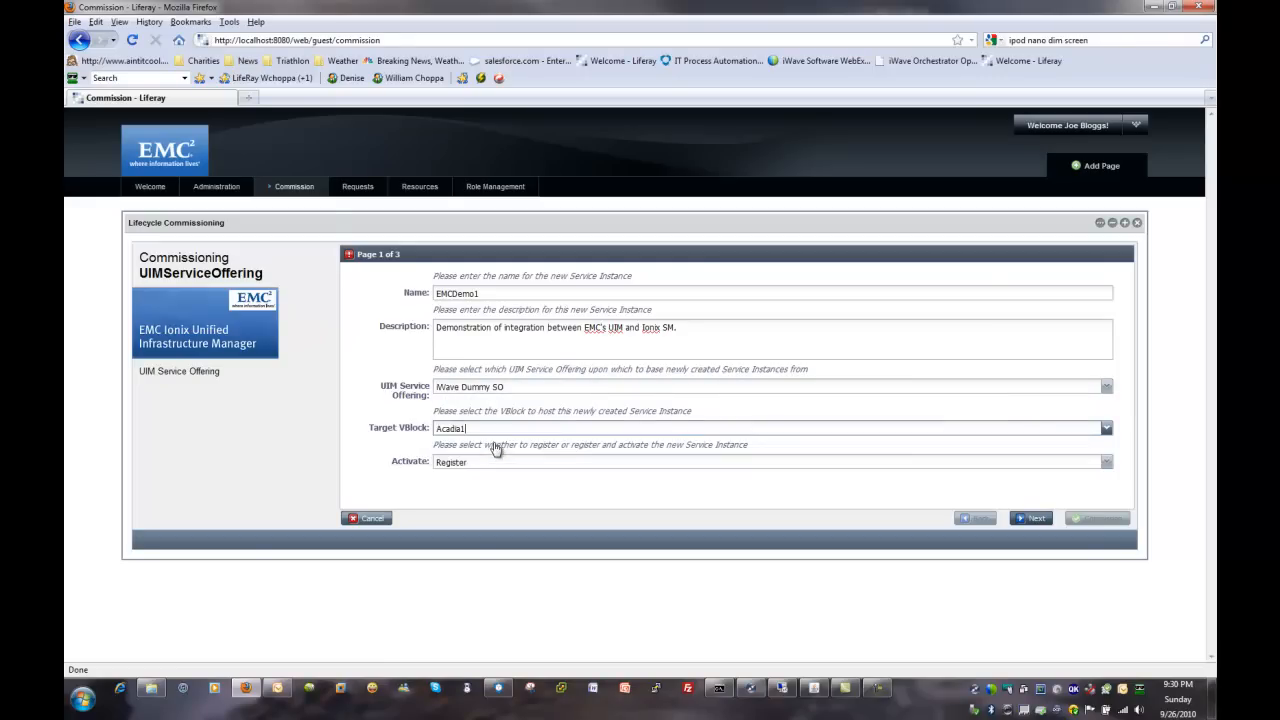
pyautogui.click(483, 464)
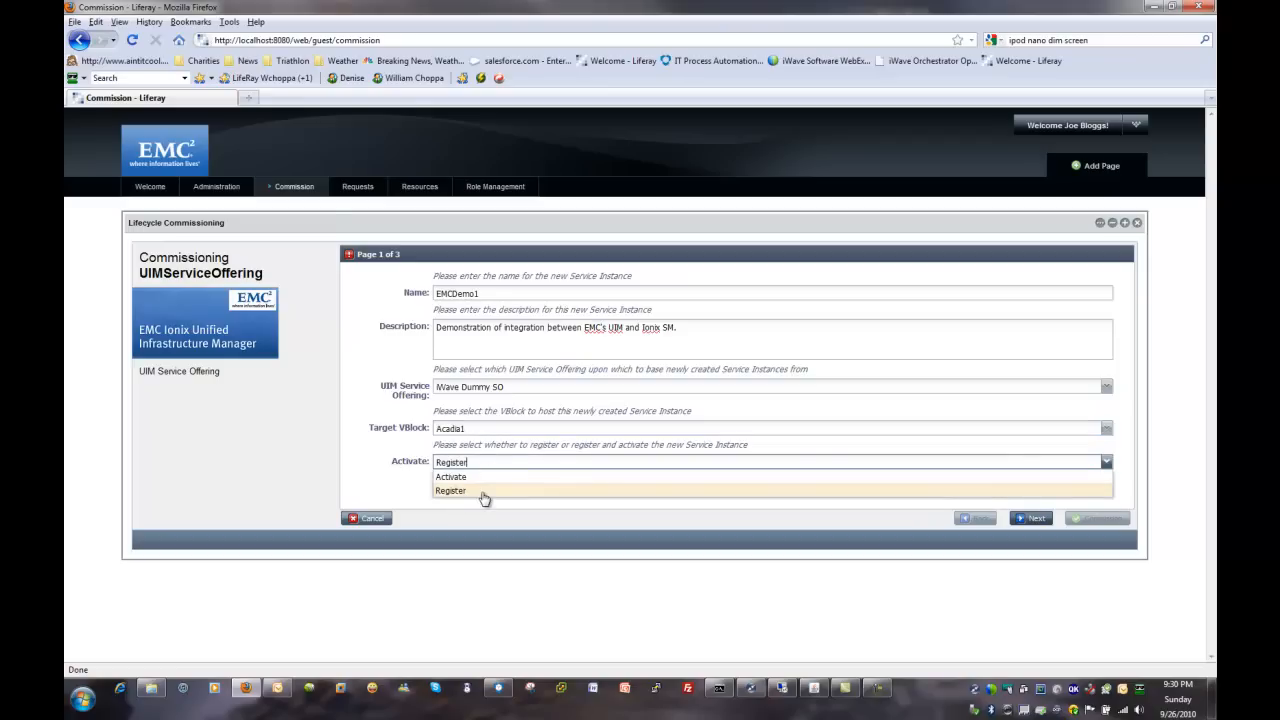
pyautogui.click(471, 491)
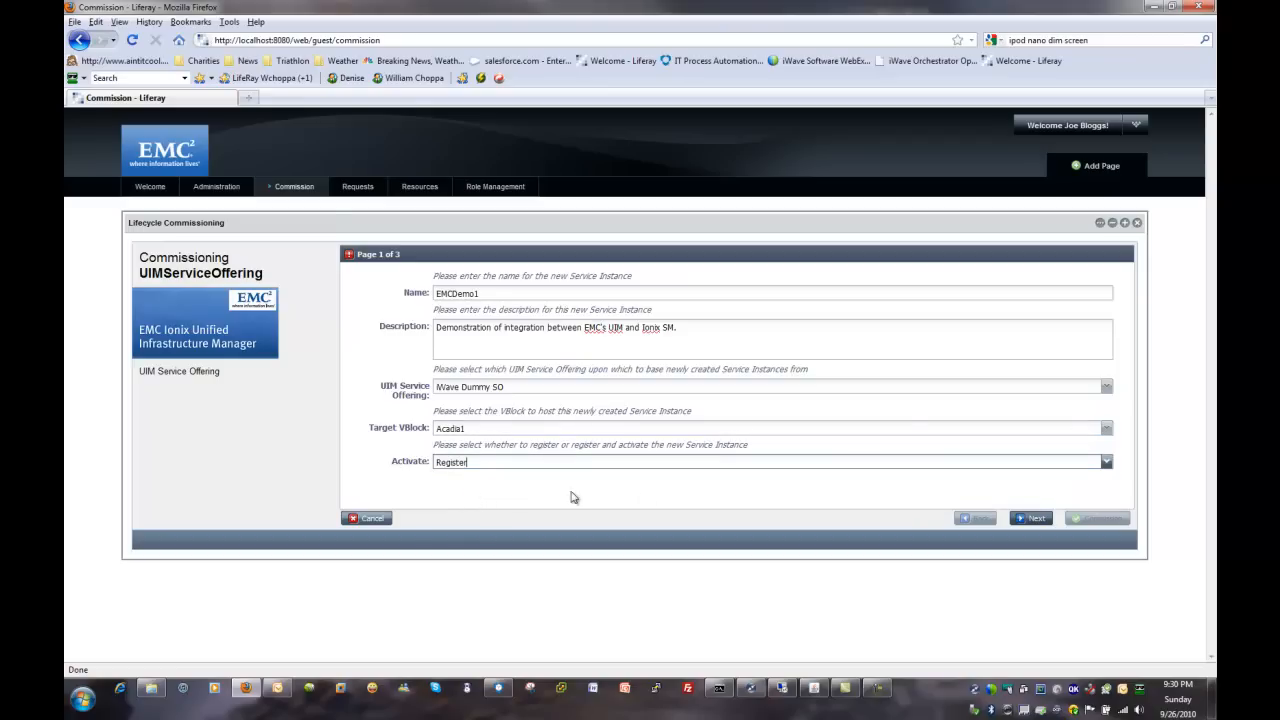
pyautogui.click(1027, 520)
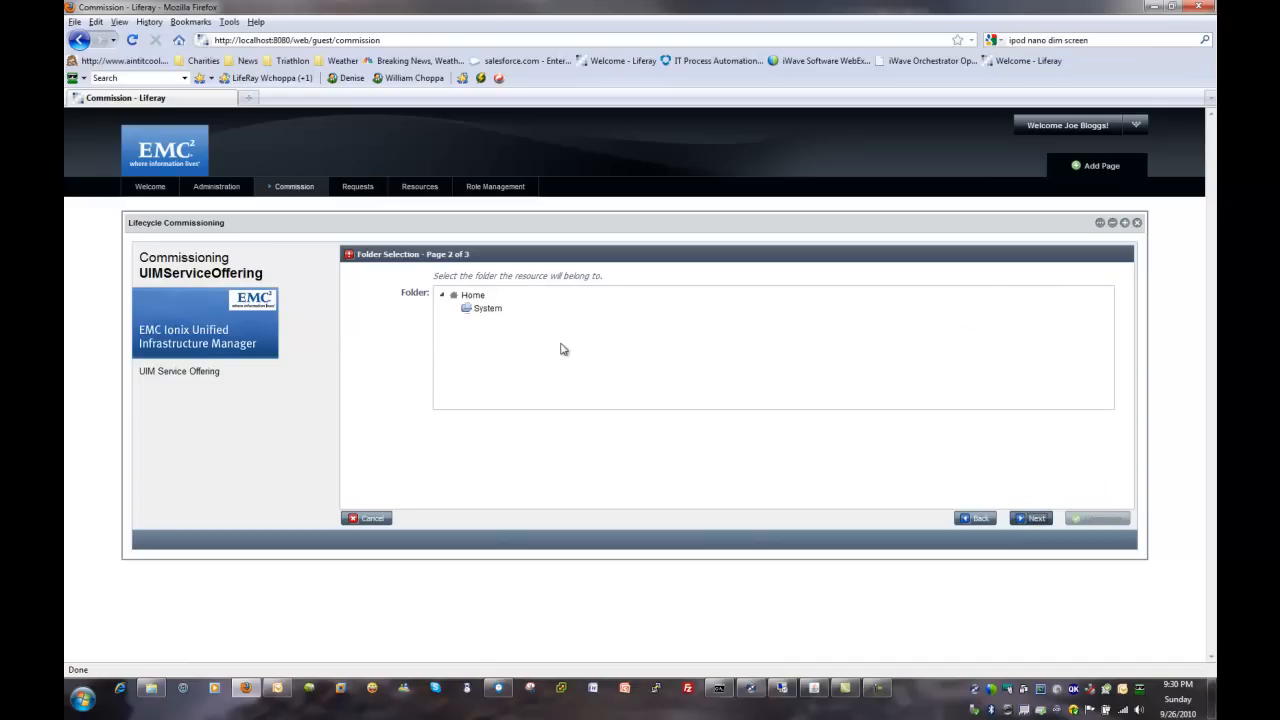
# Step: Place the resource in the System folder and commission it immediately with a permanent lease
pyautogui.click(486, 309)
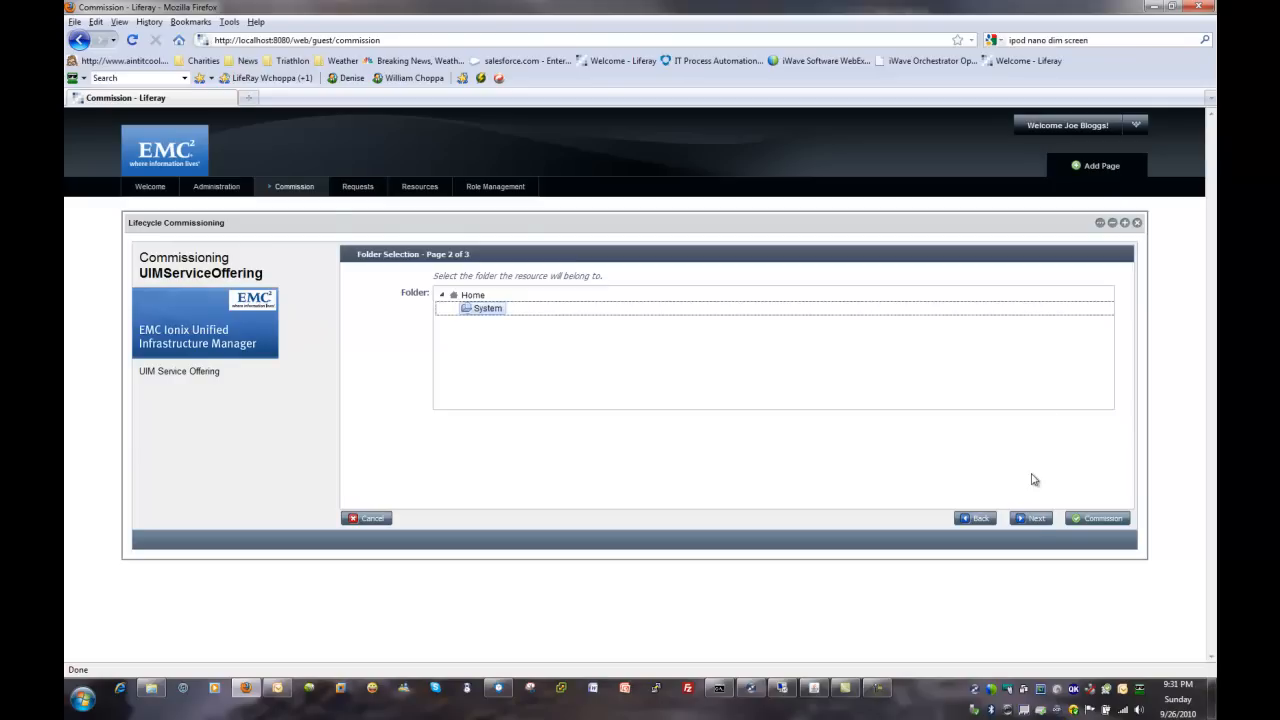
pyautogui.click(1024, 516)
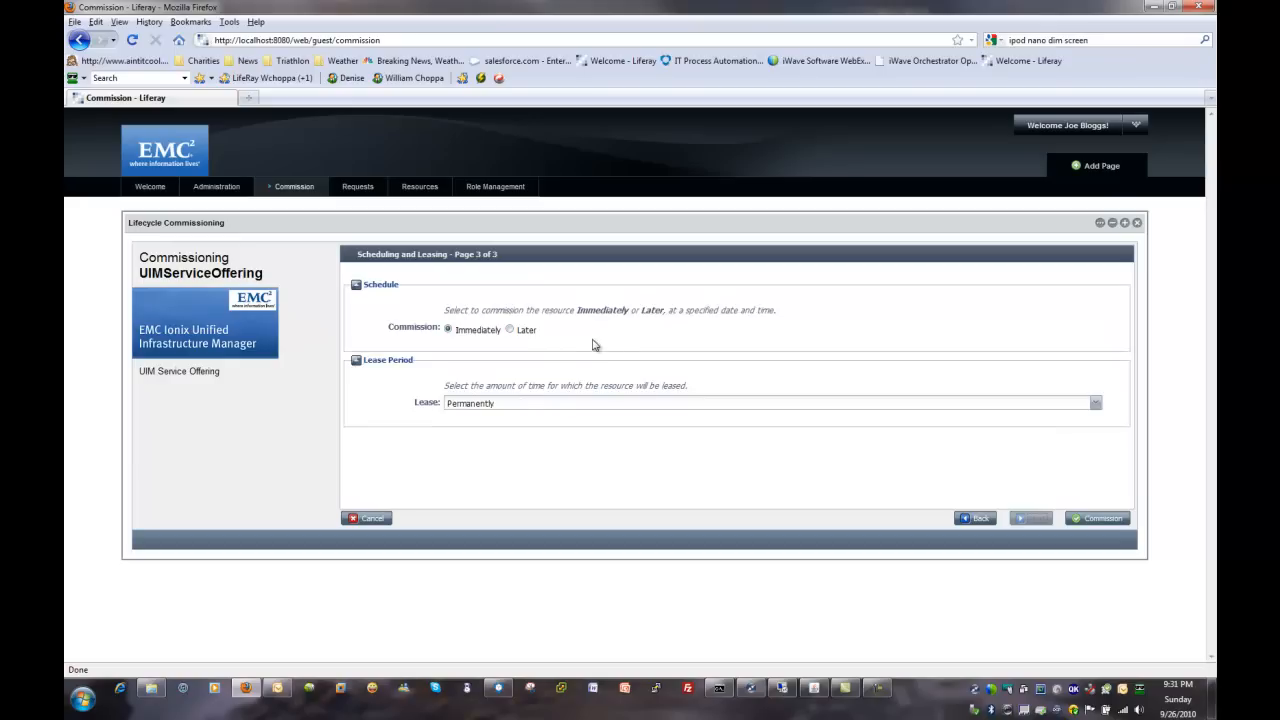
pyautogui.click(510, 329)
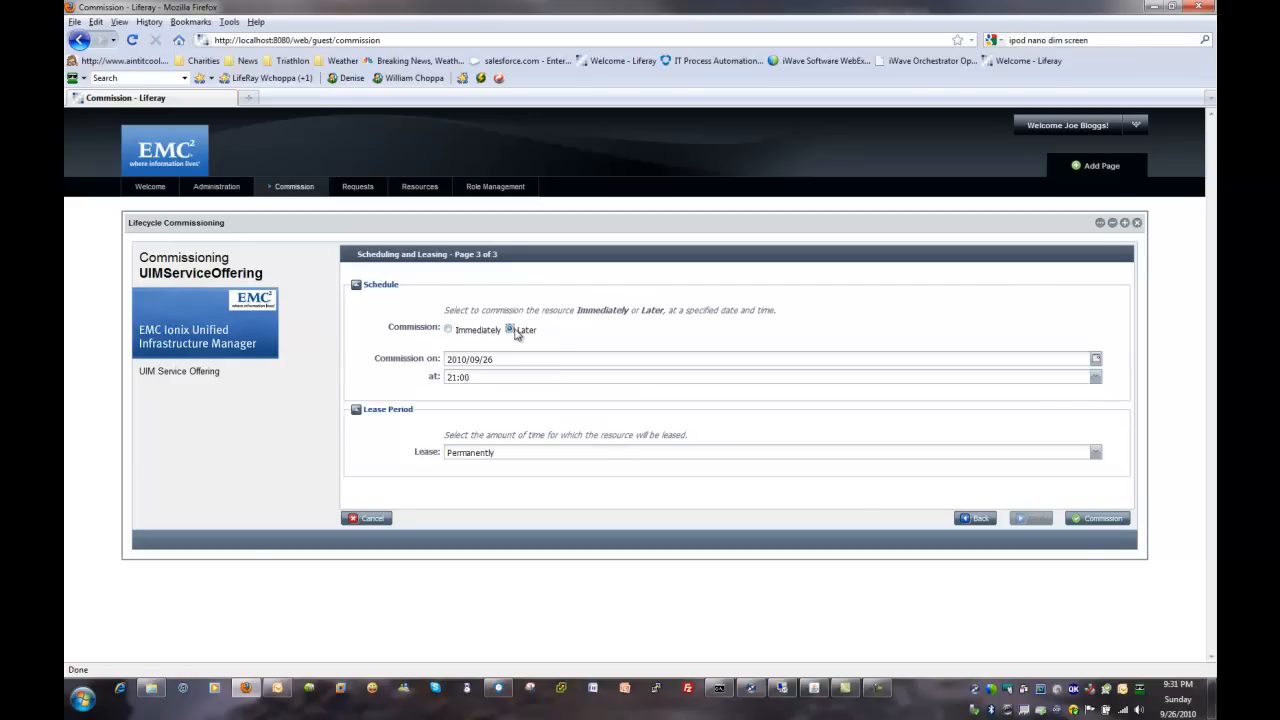
pyautogui.click(448, 329)
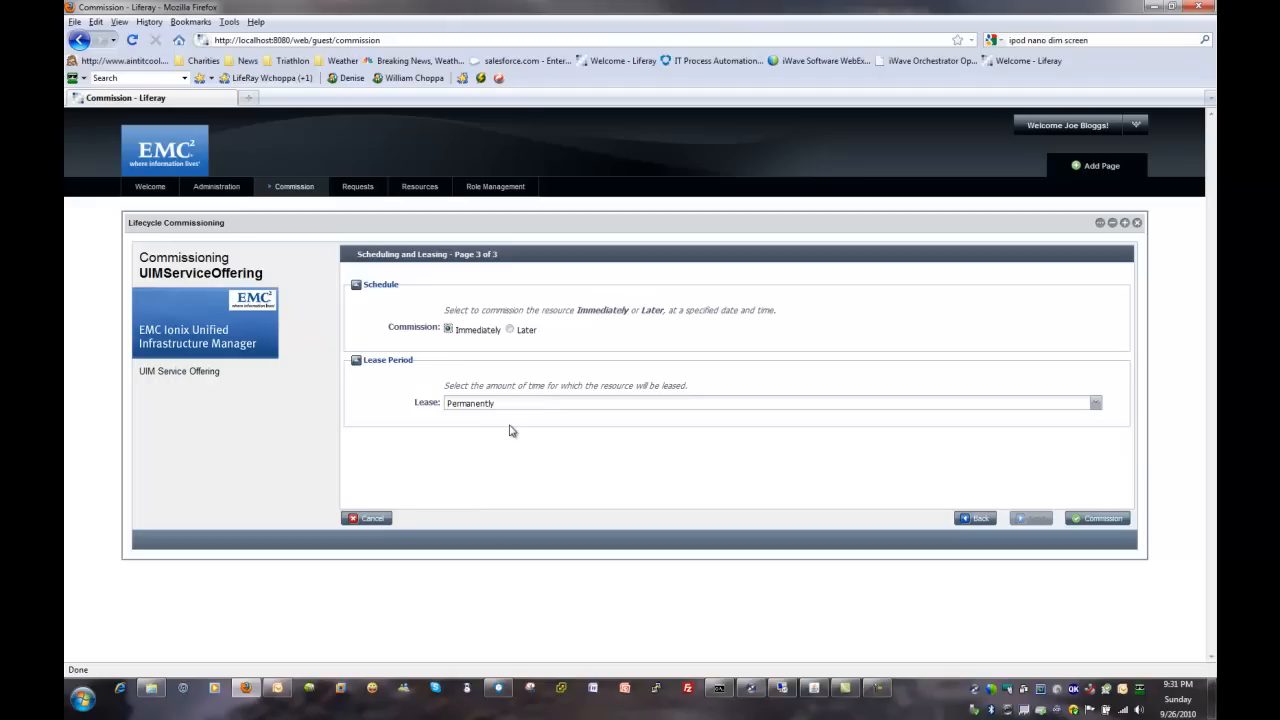
pyautogui.click(1096, 406)
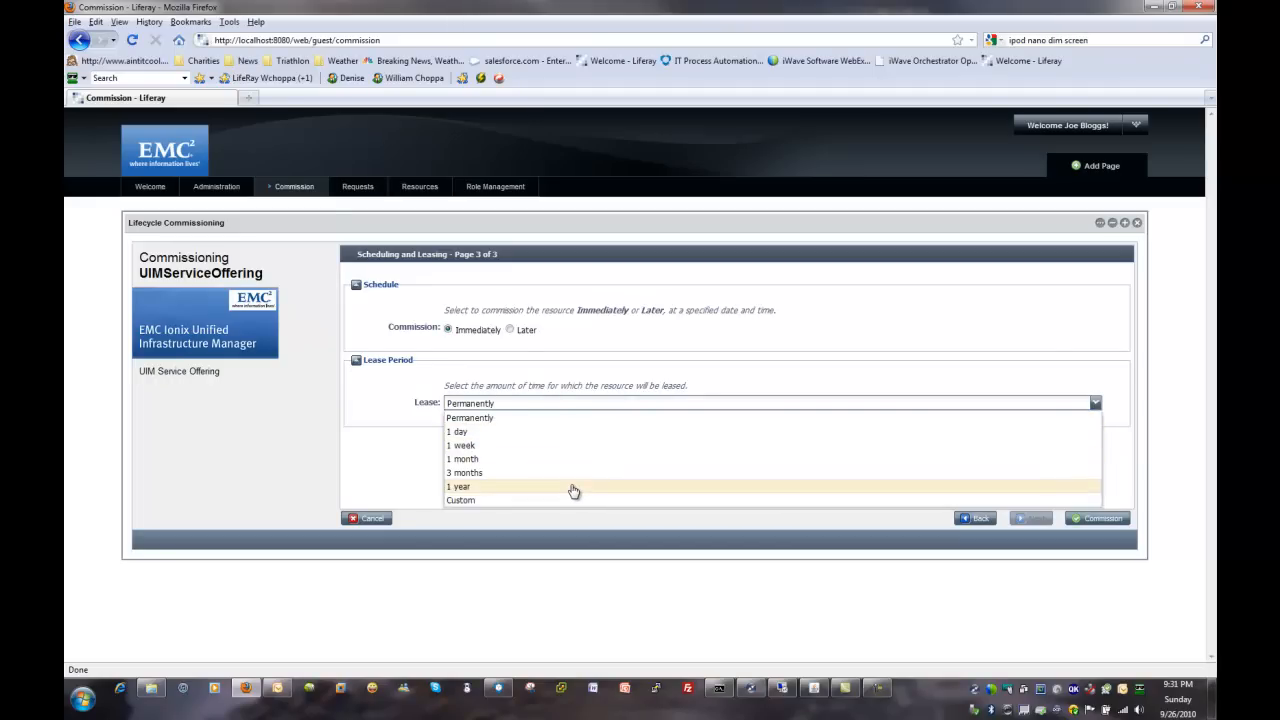
pyautogui.click(499, 424)
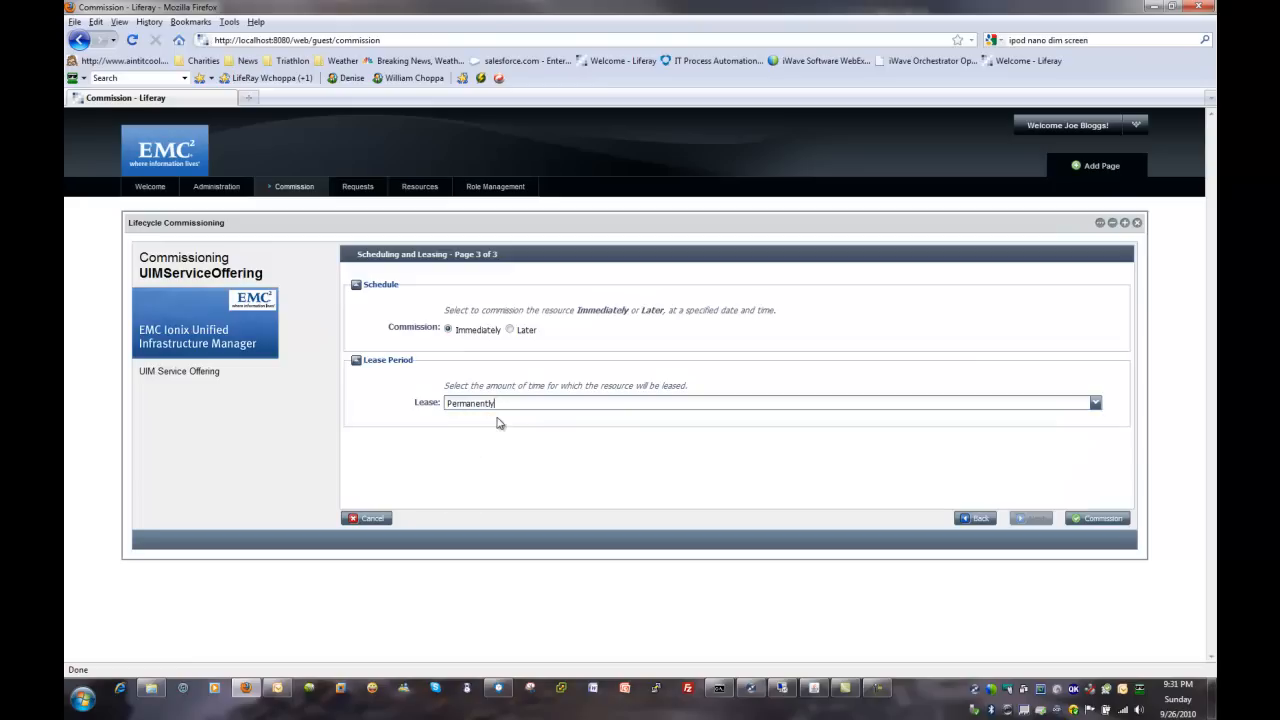
pyautogui.click(1096, 518)
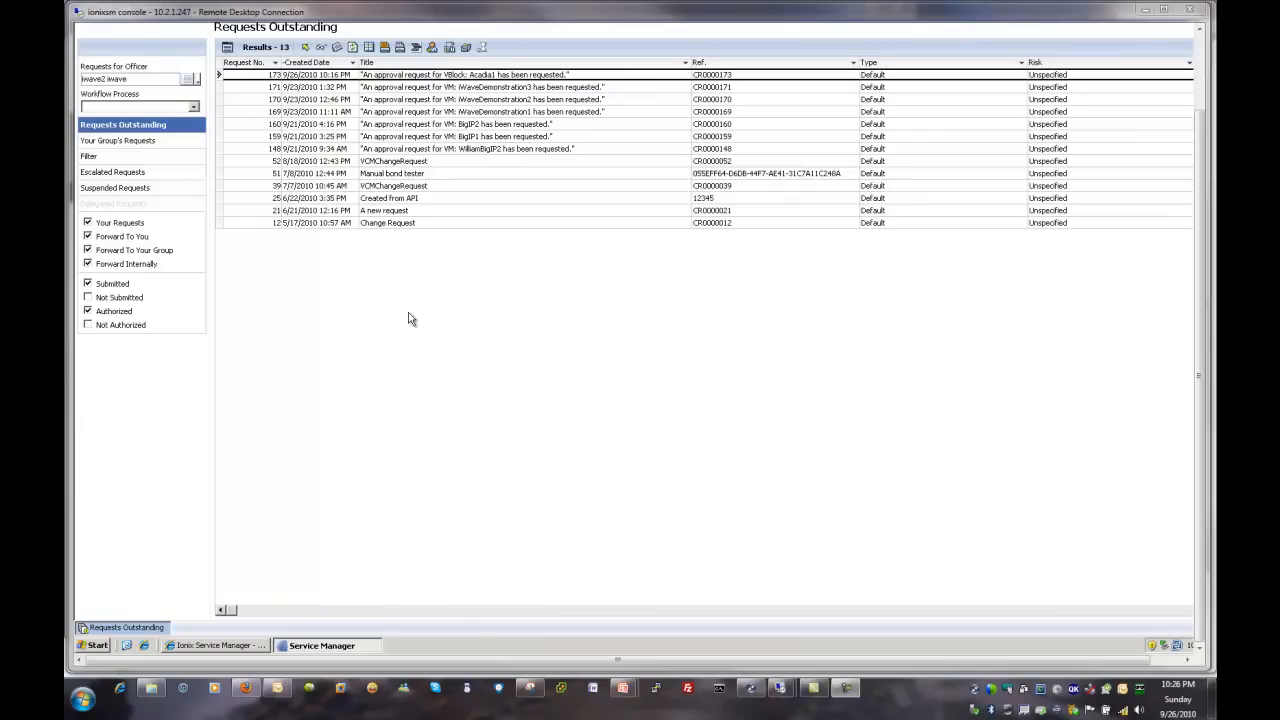
# Step: In Ionix Service Manager, open the outstanding approval request for VBlock Acadia1 and its Approval task
pyautogui.doubleClick(500, 76)
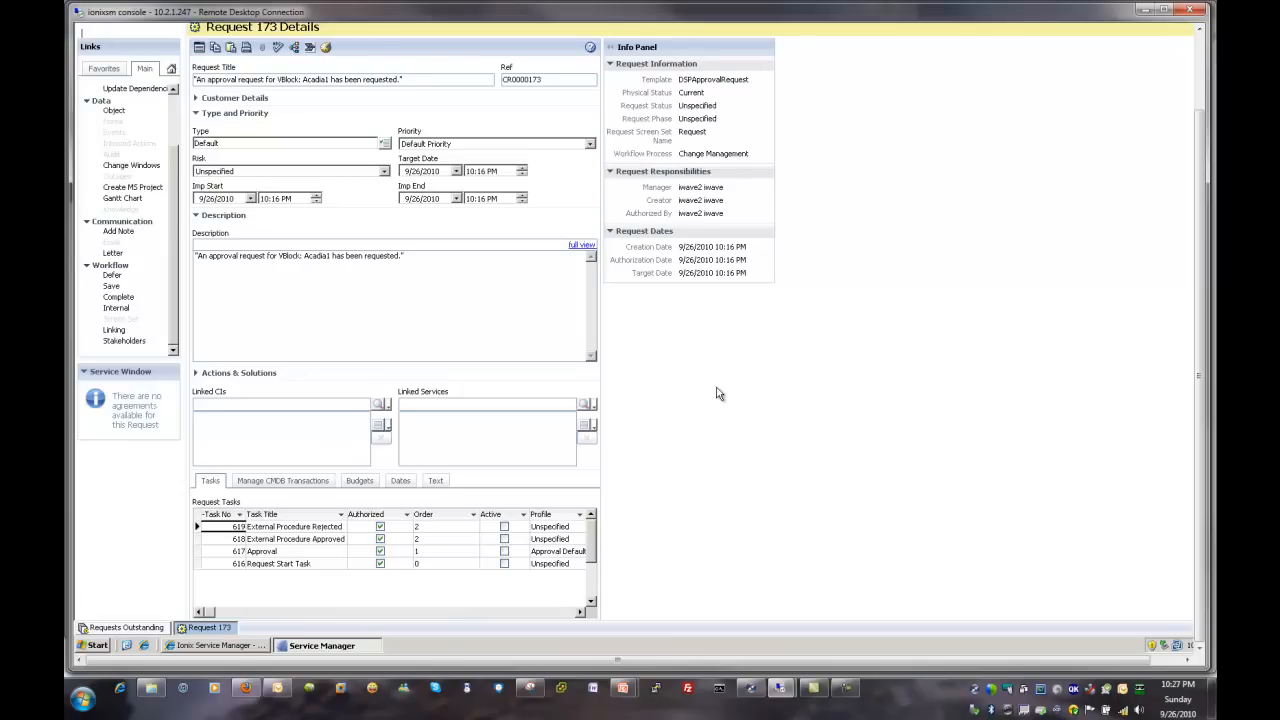
pyautogui.doubleClick(313, 553)
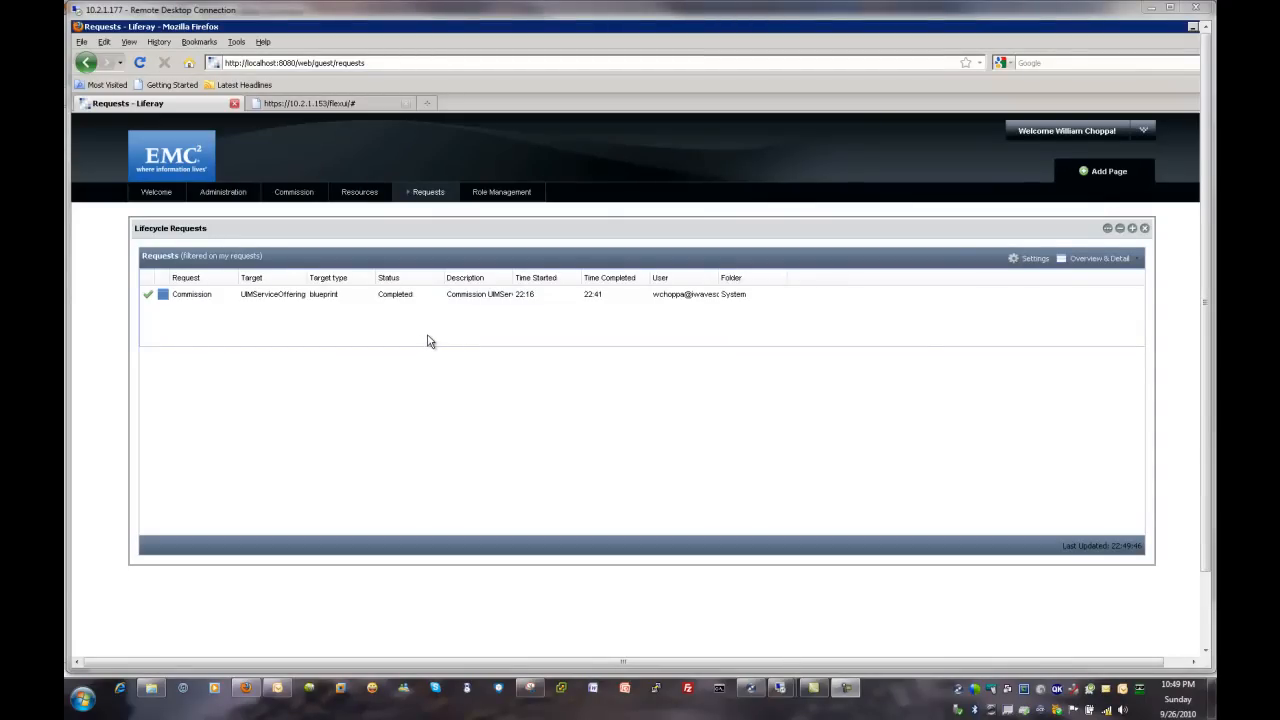
# Step: In the Liferay portal, review the progress detail of the UIMServiceOffering commission request through its approval and execution stages
pyautogui.click(388, 298)
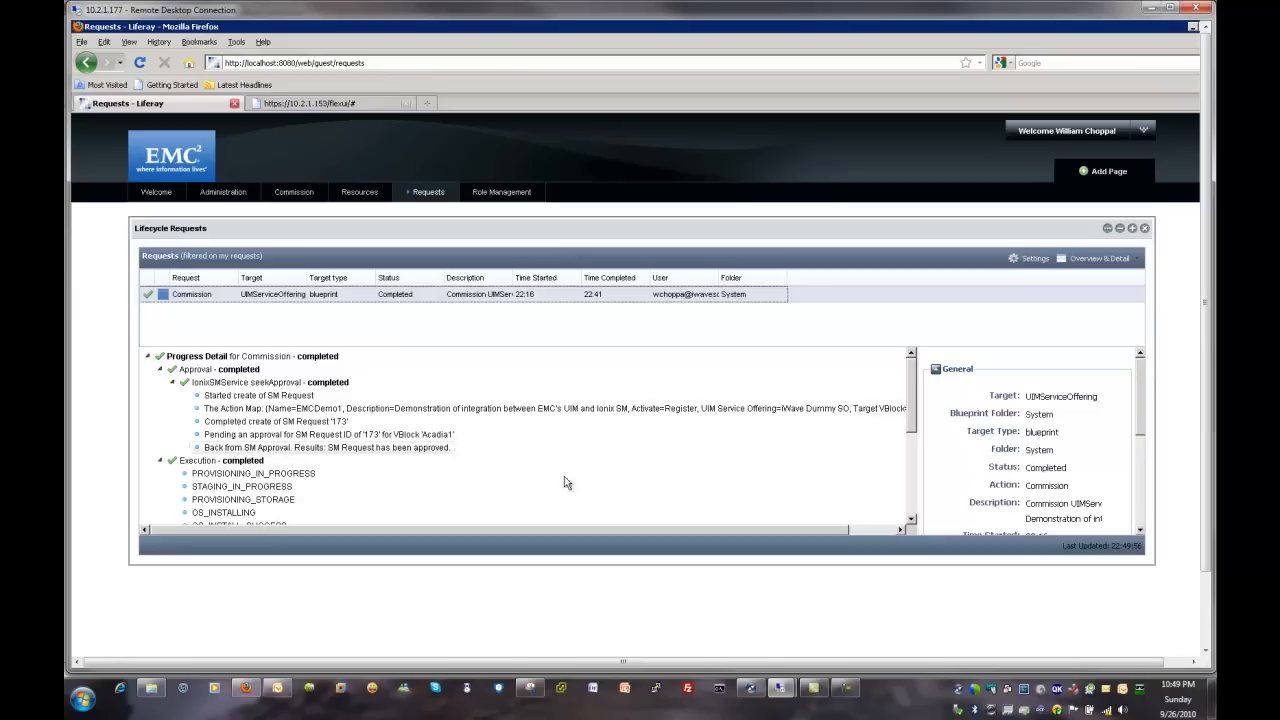
pyautogui.moveTo(911, 396); pyautogui.dragTo(913, 423)
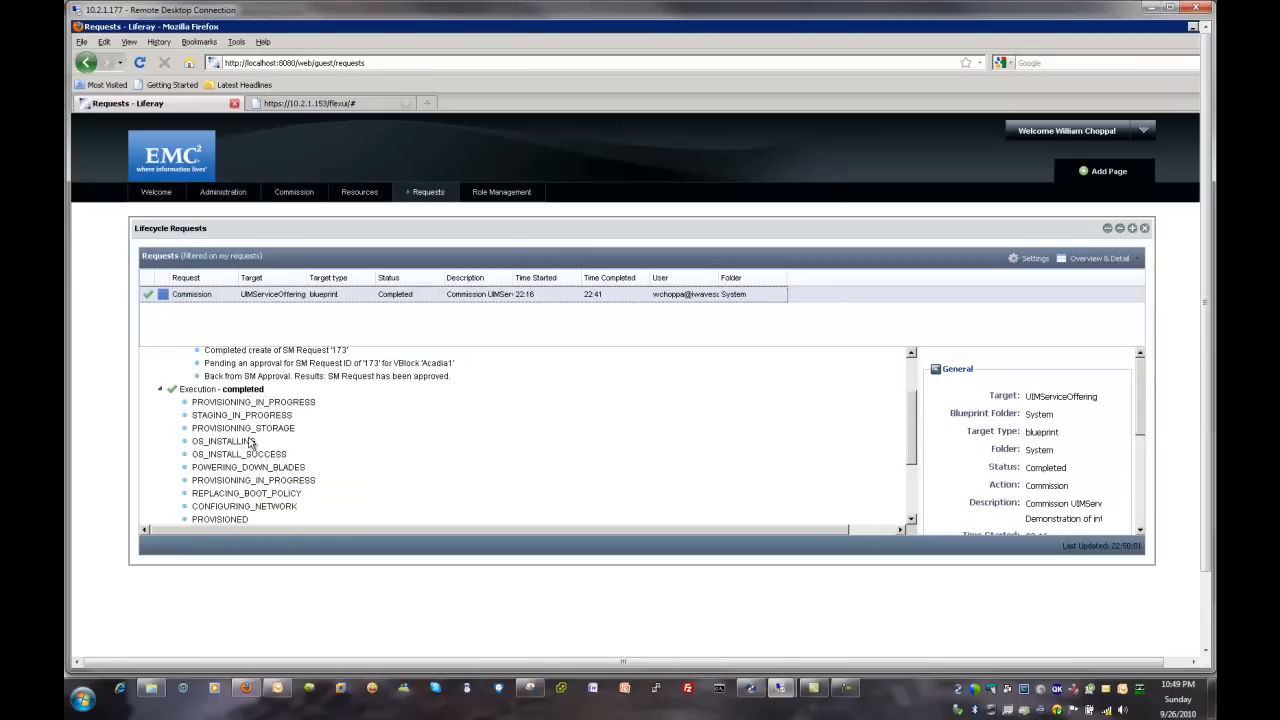
pyautogui.moveTo(913, 432); pyautogui.dragTo(919, 463)
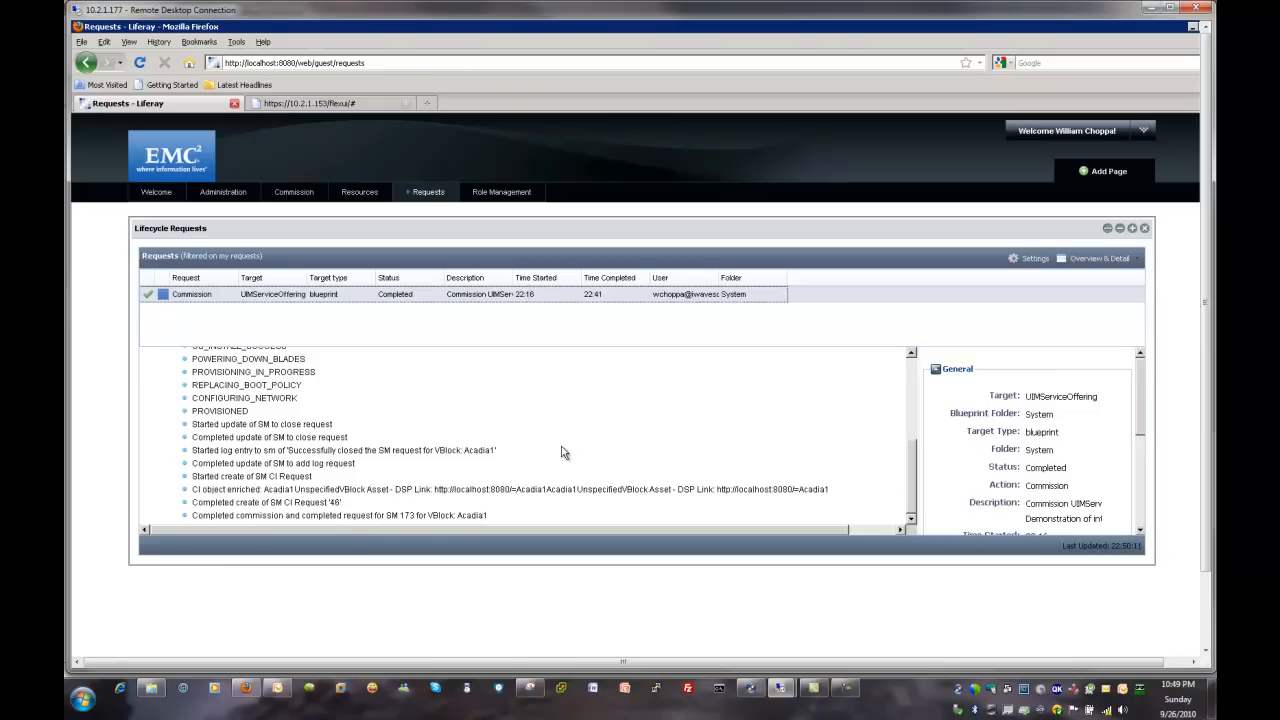
# Step: View the EMCDemo1 resource's details, and switch to the CMDB item search in Ionix Service Manager
pyautogui.click(358, 195)
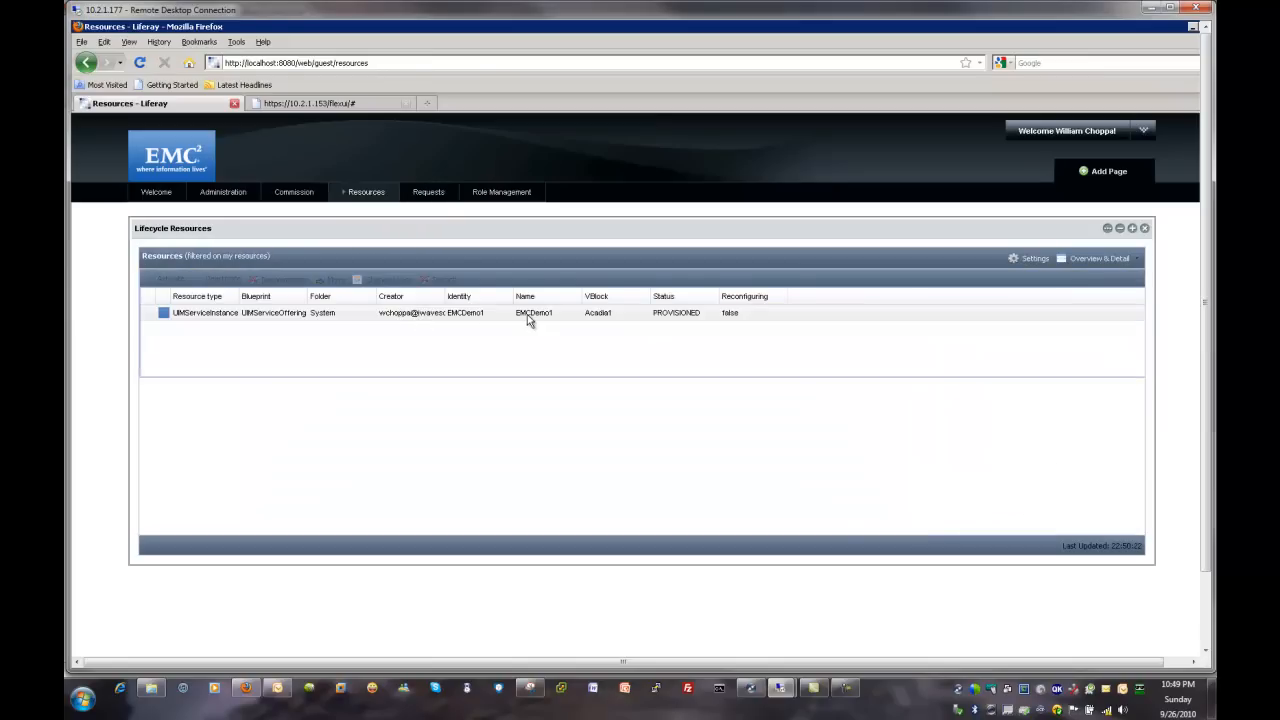
pyautogui.click(527, 314)
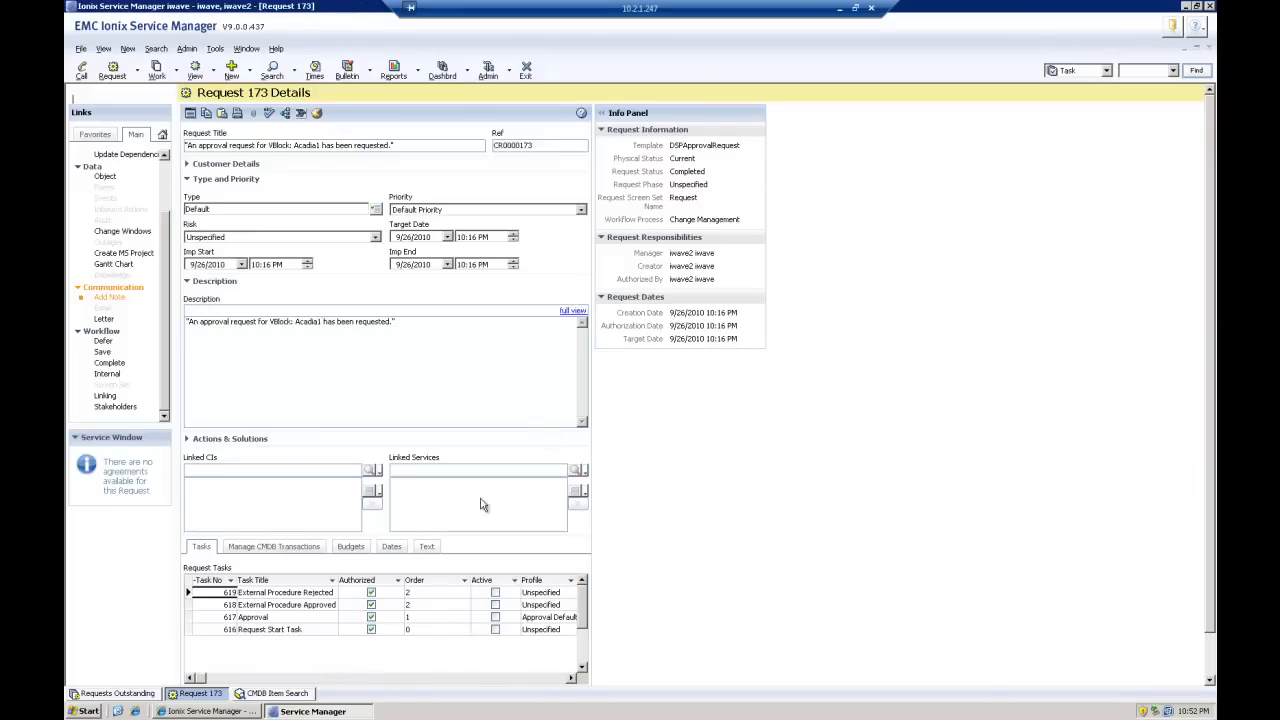
pyautogui.click(256, 694)
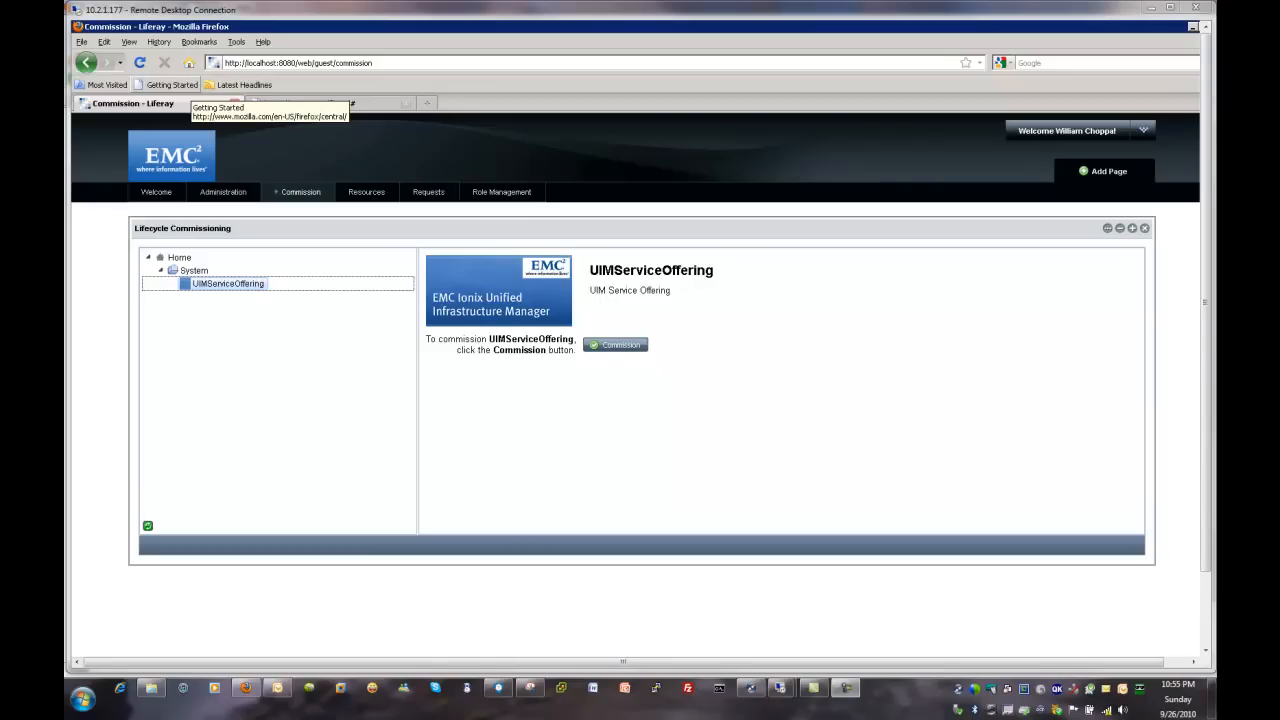
# Step: Switch to Orchestrator Studio, open IonixSMService from the lifecycle solution diagram, and review its IonixSM_Create, CancelApproval and IonixSMApproval scenarios
pyautogui.click(1152, 8)
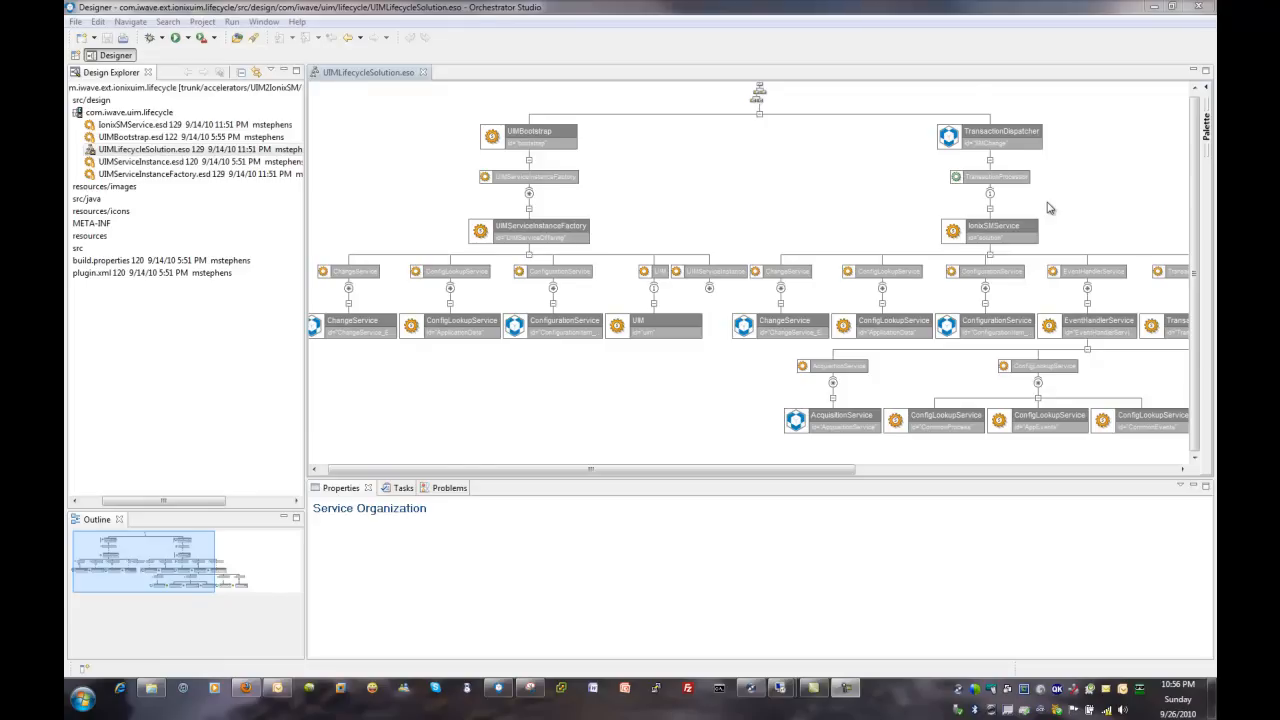
pyautogui.doubleClick(1030, 222)
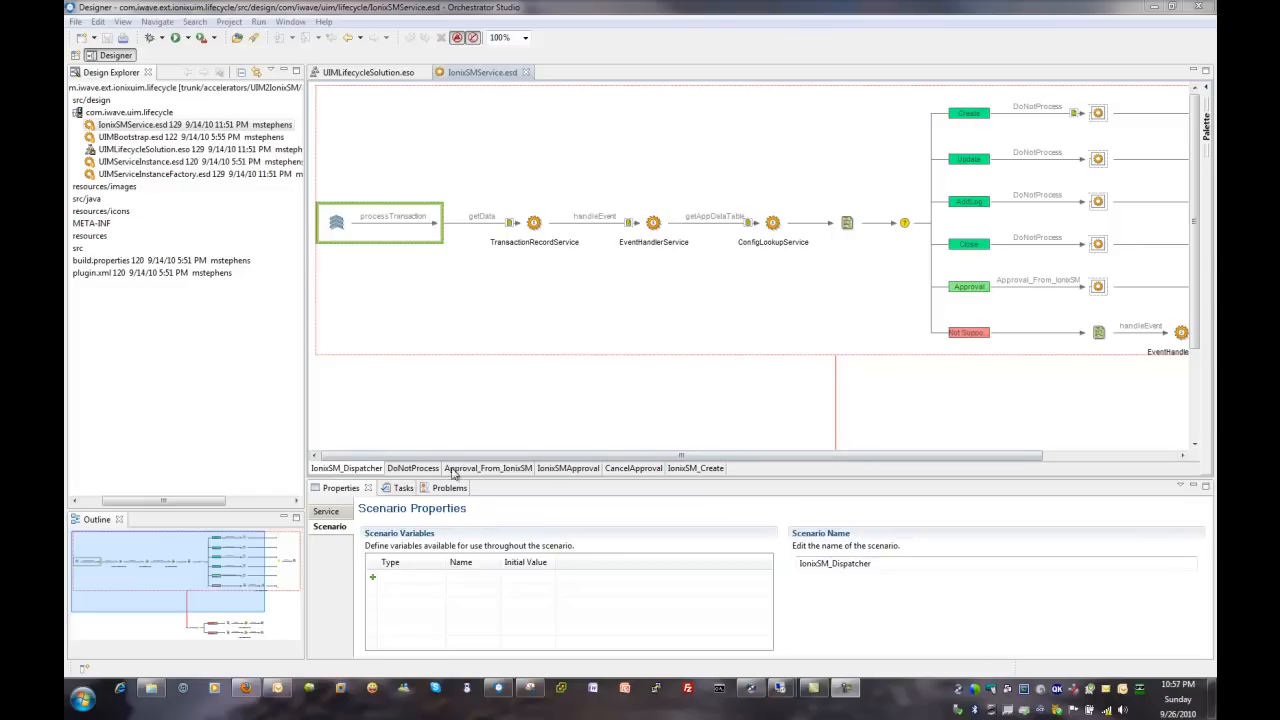
pyautogui.click(693, 469)
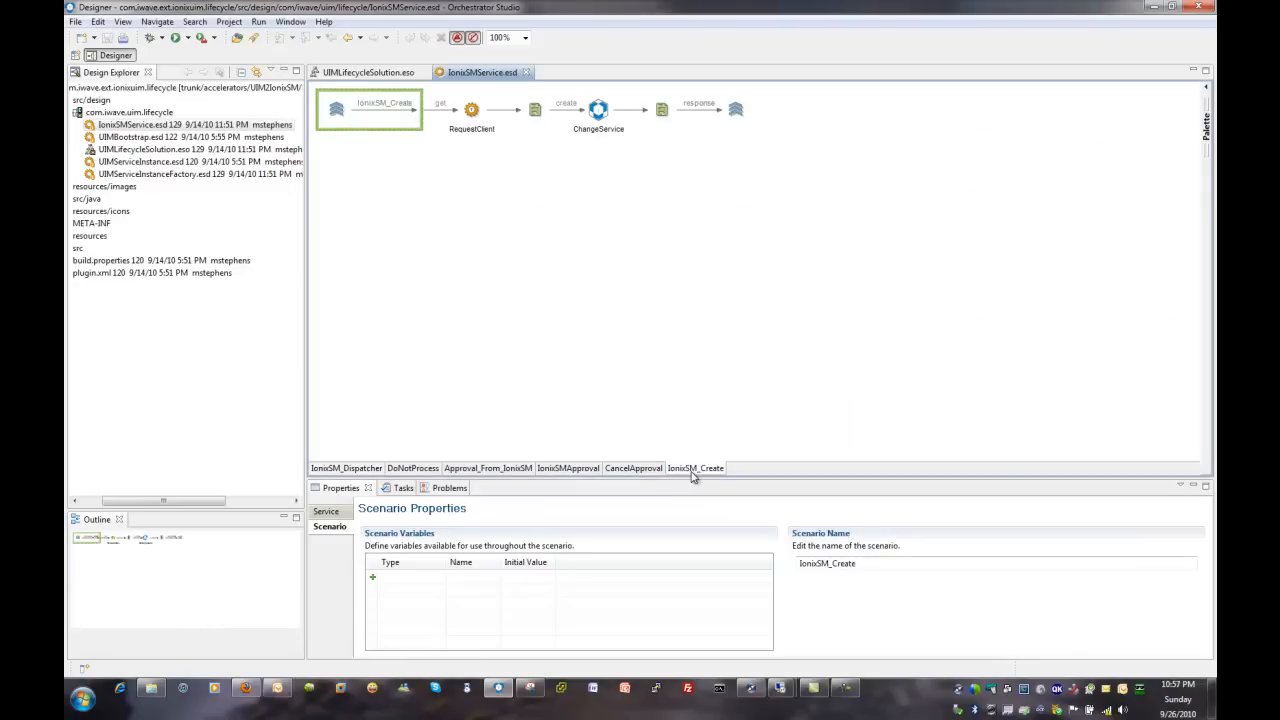
pyautogui.click(632, 470)
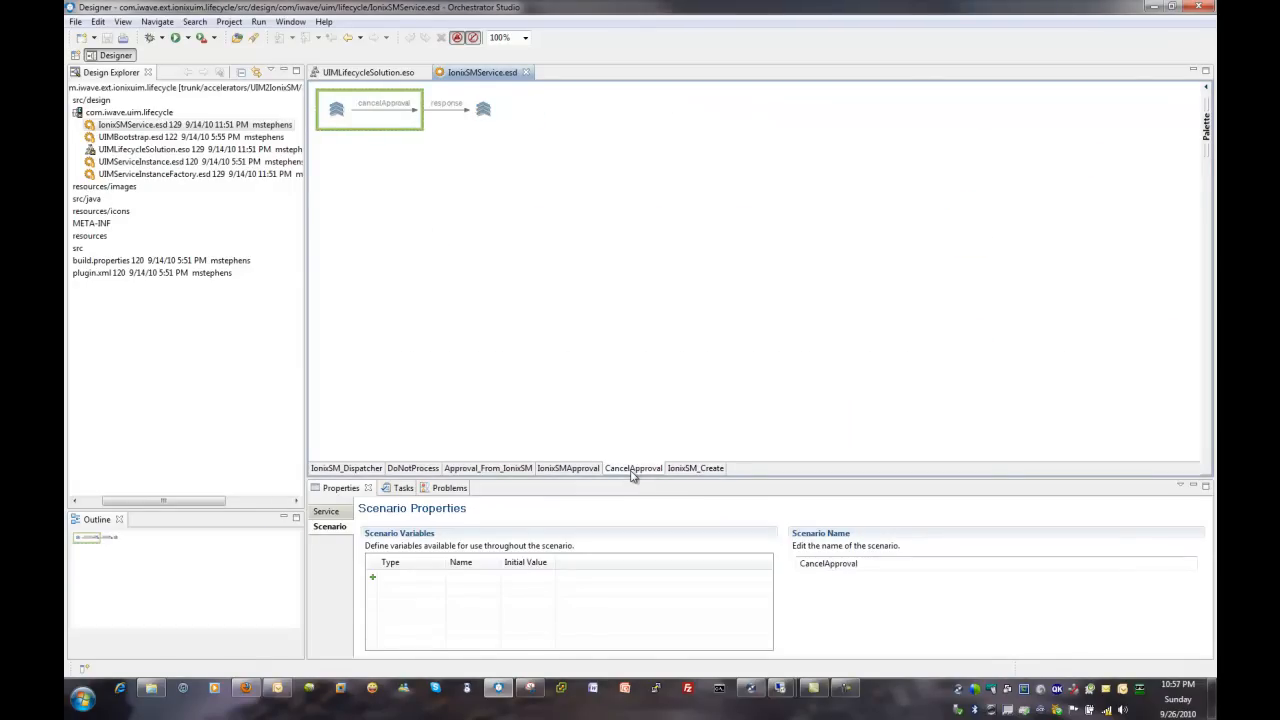
pyautogui.click(580, 470)
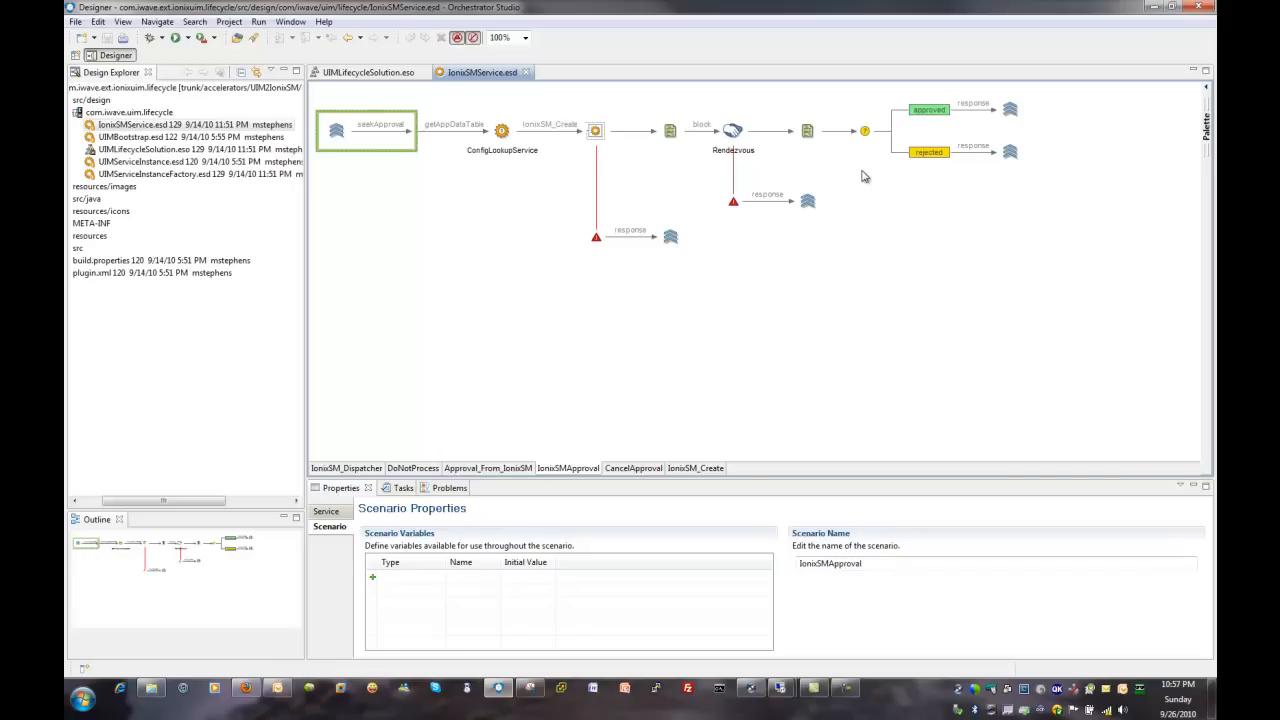
# Step: In the IonixSMApproval scenario, add an Error Handler to the script before Rendezvous and connect a Manager component after that handler
pyautogui.moveTo(1203, 128)
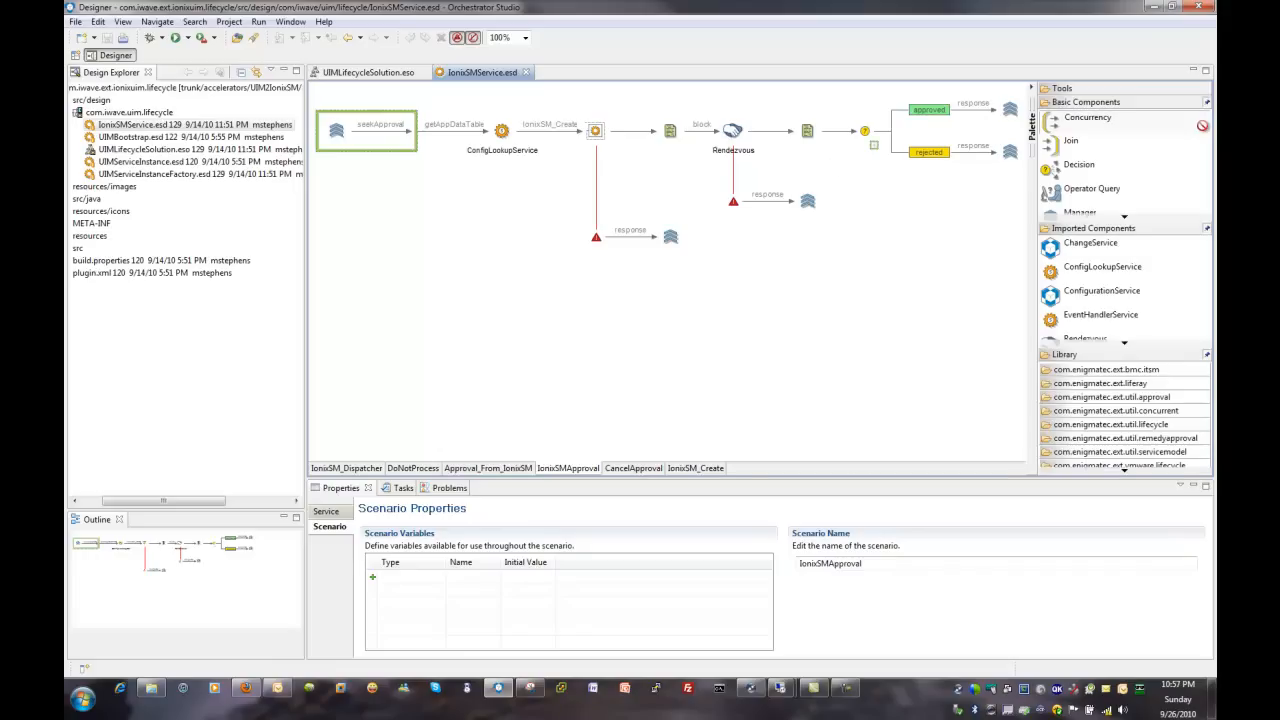
pyautogui.click(1128, 217)
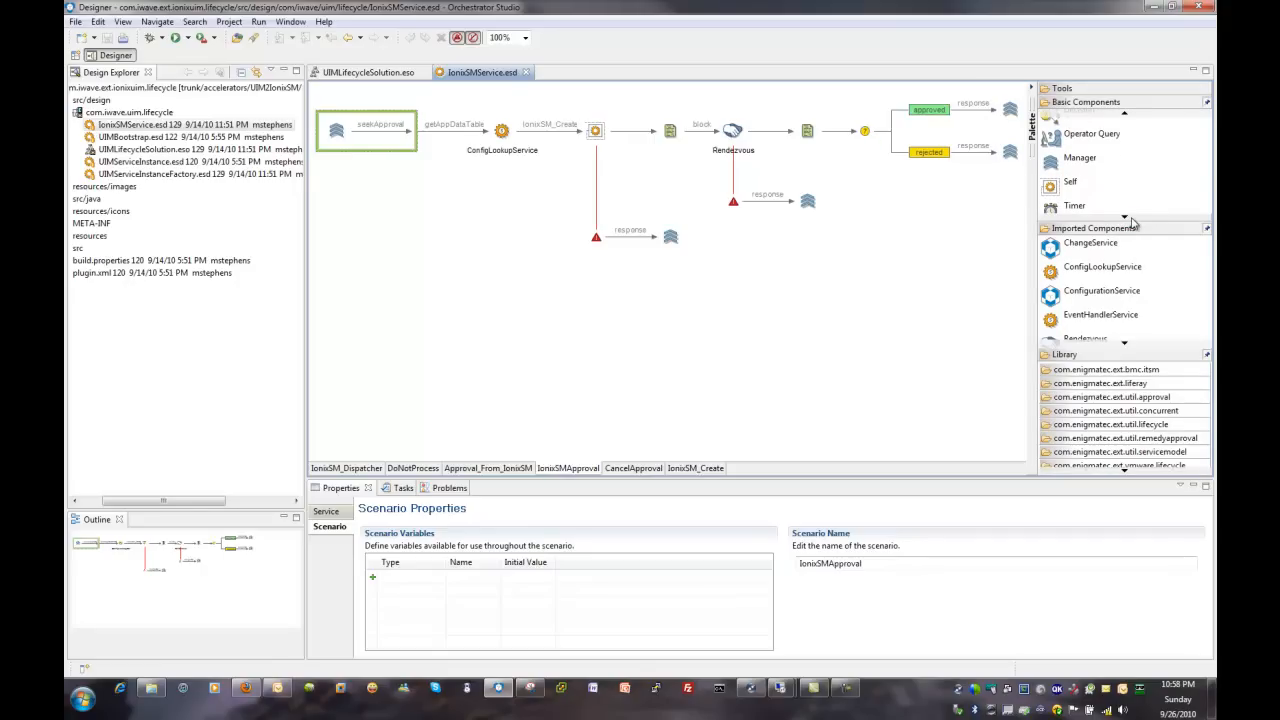
pyautogui.click(1127, 218)
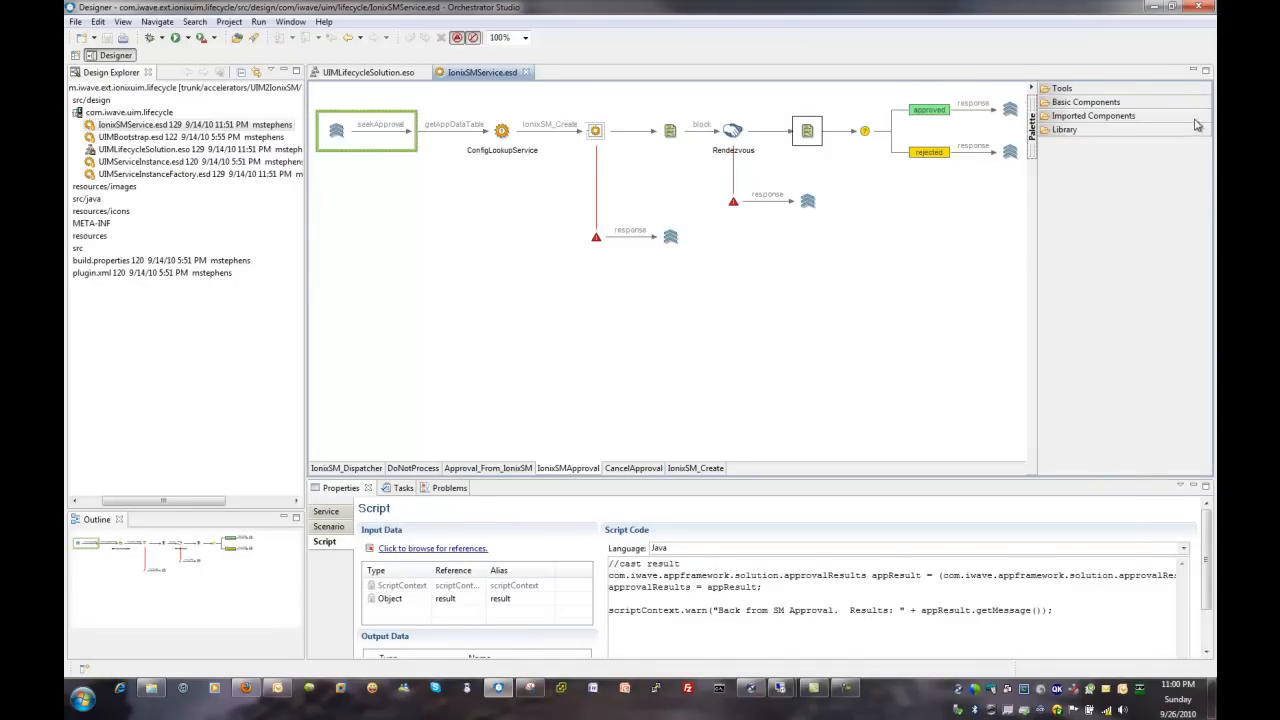
pyautogui.click(1125, 104)
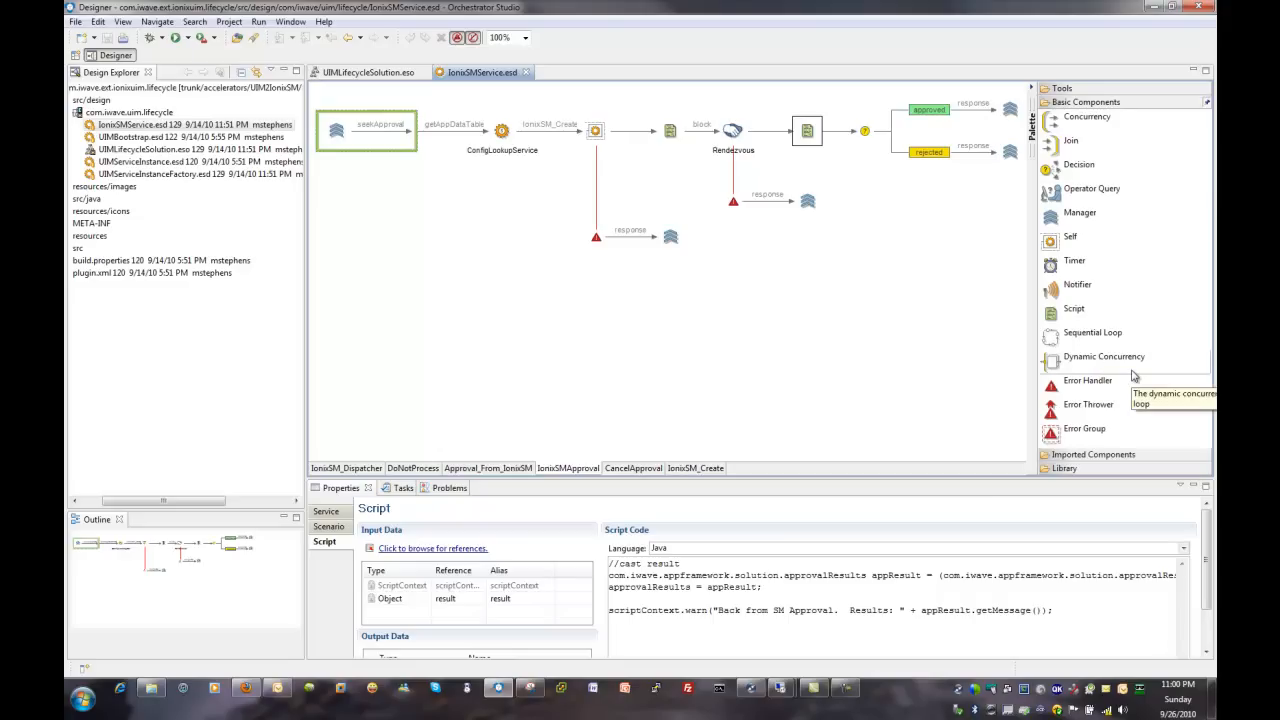
pyautogui.moveTo(1098, 382)
pyautogui.mouseDown()
pyautogui.moveTo(1030, 365)
pyautogui.moveTo(815, 156)
pyautogui.moveTo(607, 165)
pyautogui.moveTo(593, 246)
pyautogui.moveTo(657, 249)
pyautogui.moveTo(675, 156)
pyautogui.mouseUp()
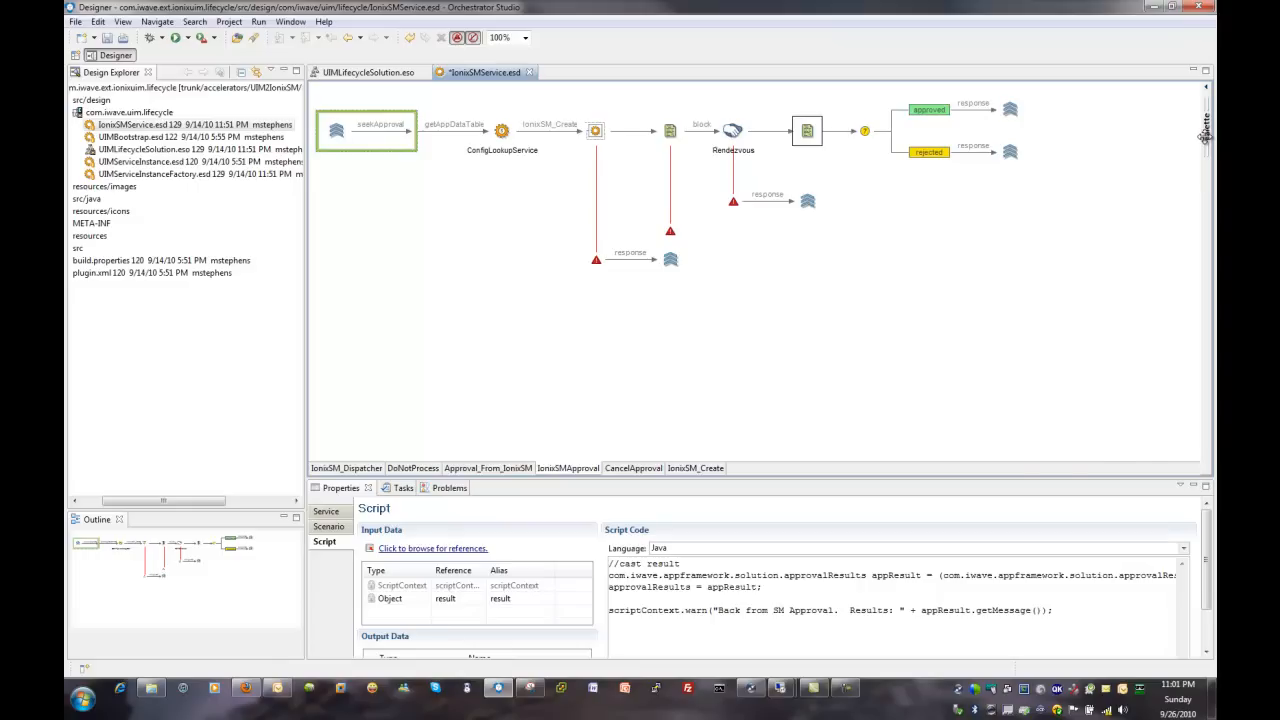
pyautogui.moveTo(1206, 138)
pyautogui.moveTo(1048, 217); pyautogui.dragTo(696, 242)
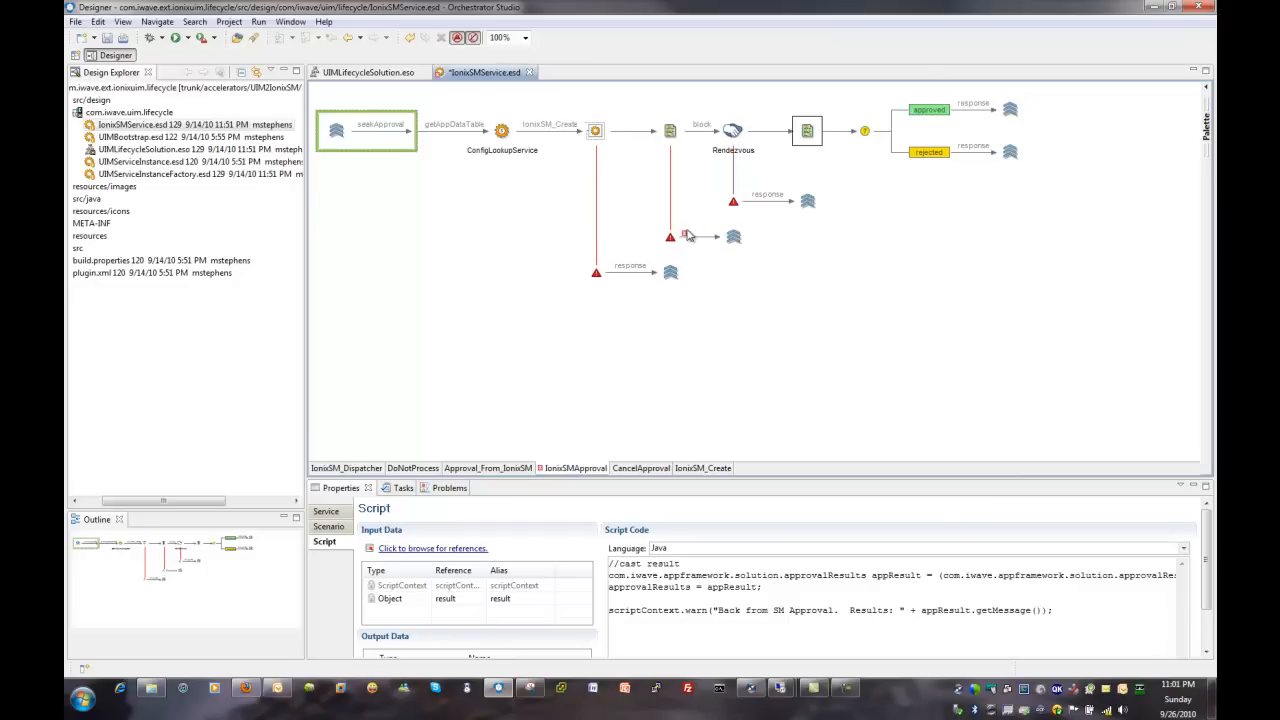